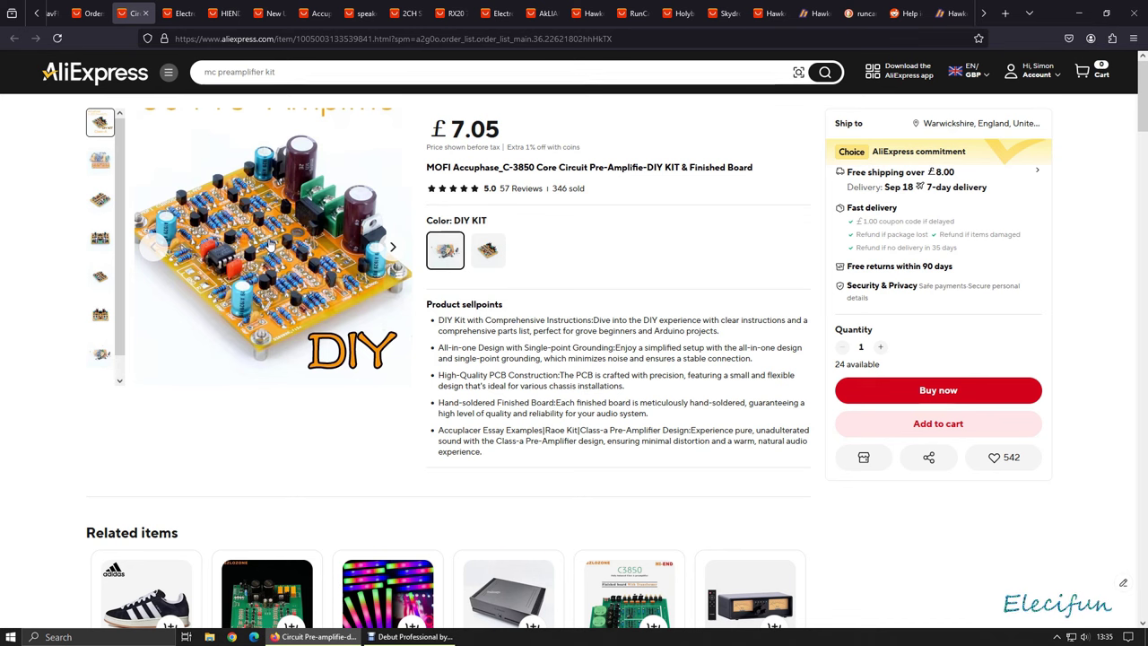
Step: Check the Finished Board option's £13.39 price and scroll to the DIY kit's description
{"action": "left_click", "coordinate": [489, 252]}
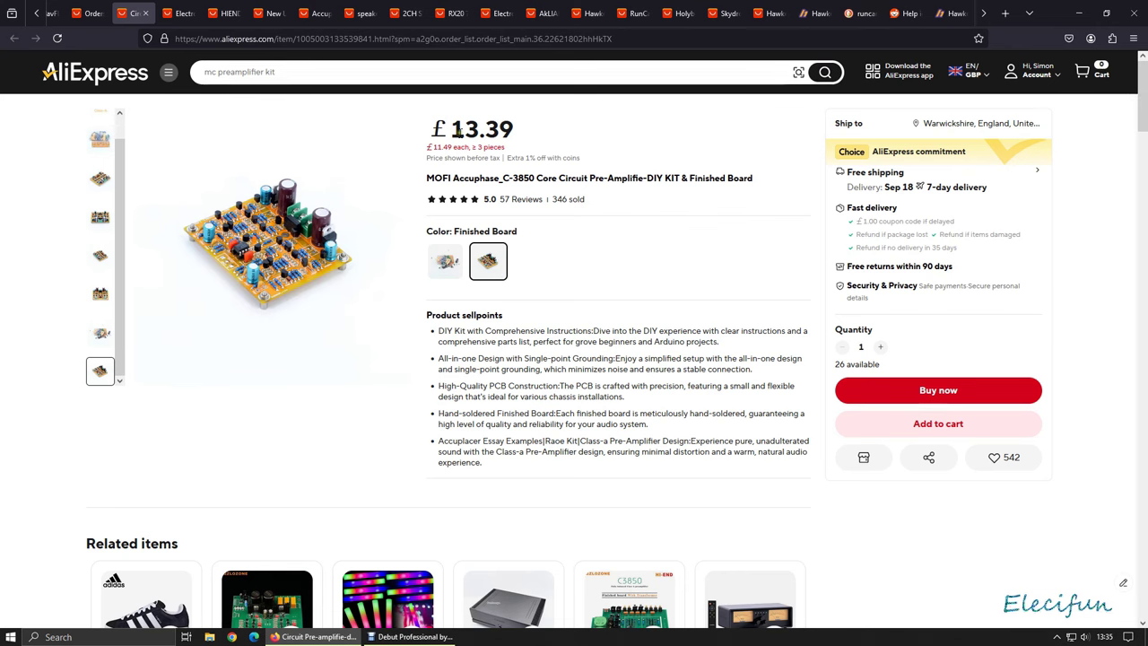
{"action": "scroll", "coordinate": [236, 368], "scroll_direction": "down", "scroll_amount": 10}
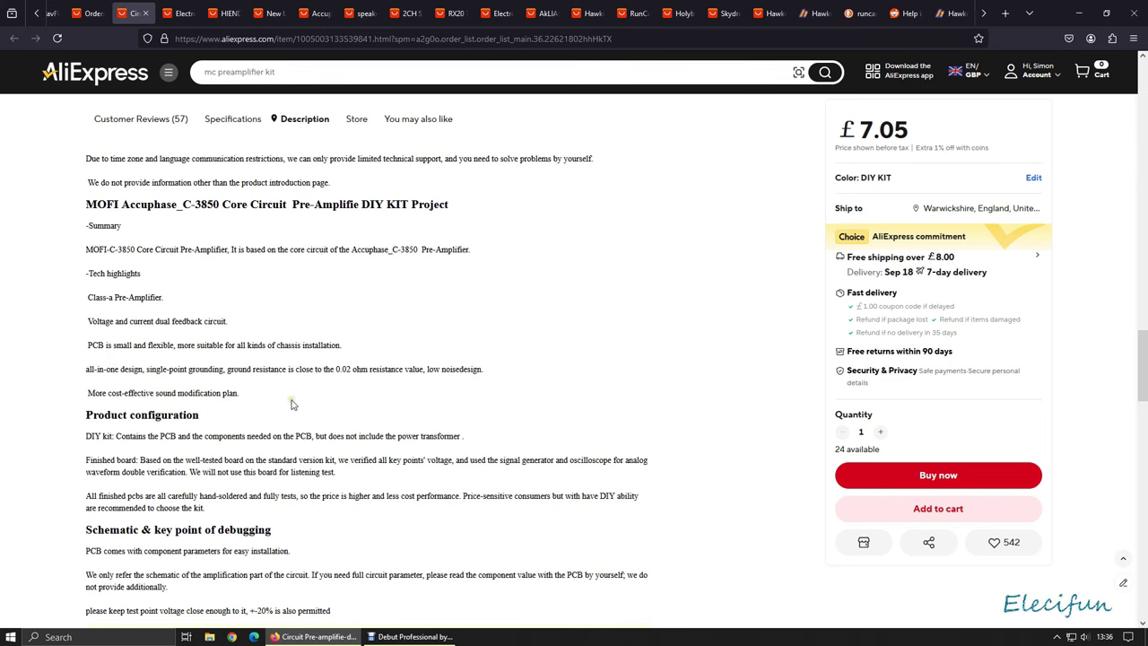
Step: Expand the full description and scroll through the schematic, PCB layout and build instructions to the parts list
{"action": "scroll", "coordinate": [296, 404], "scroll_direction": "down", "scroll_amount": 3}
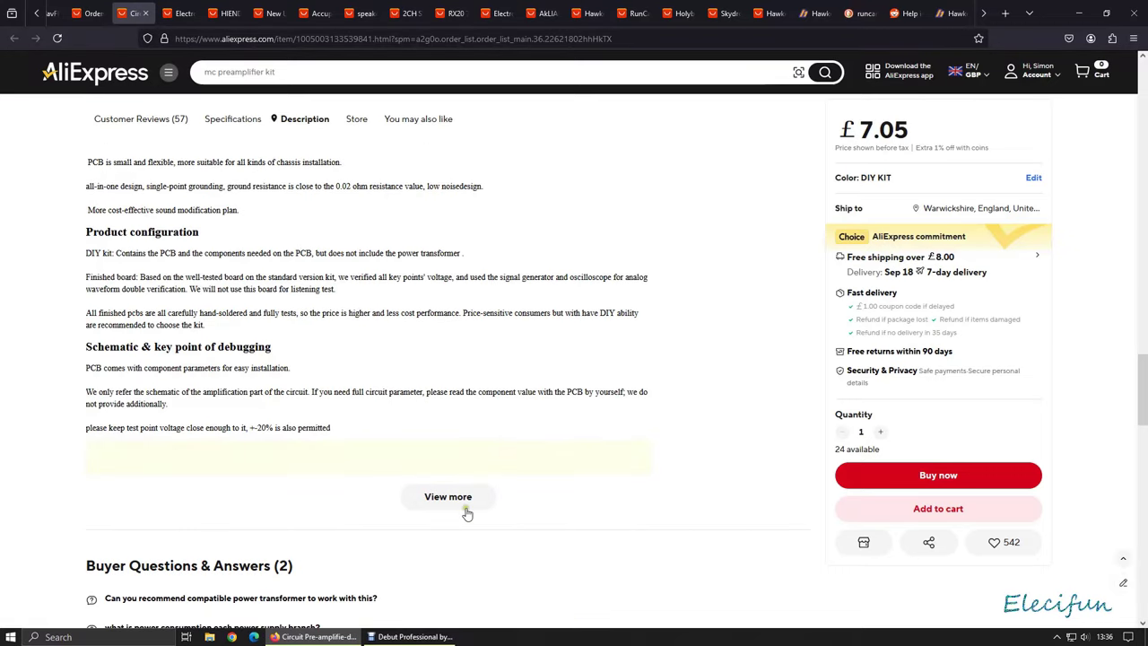
{"action": "left_click", "coordinate": [462, 505]}
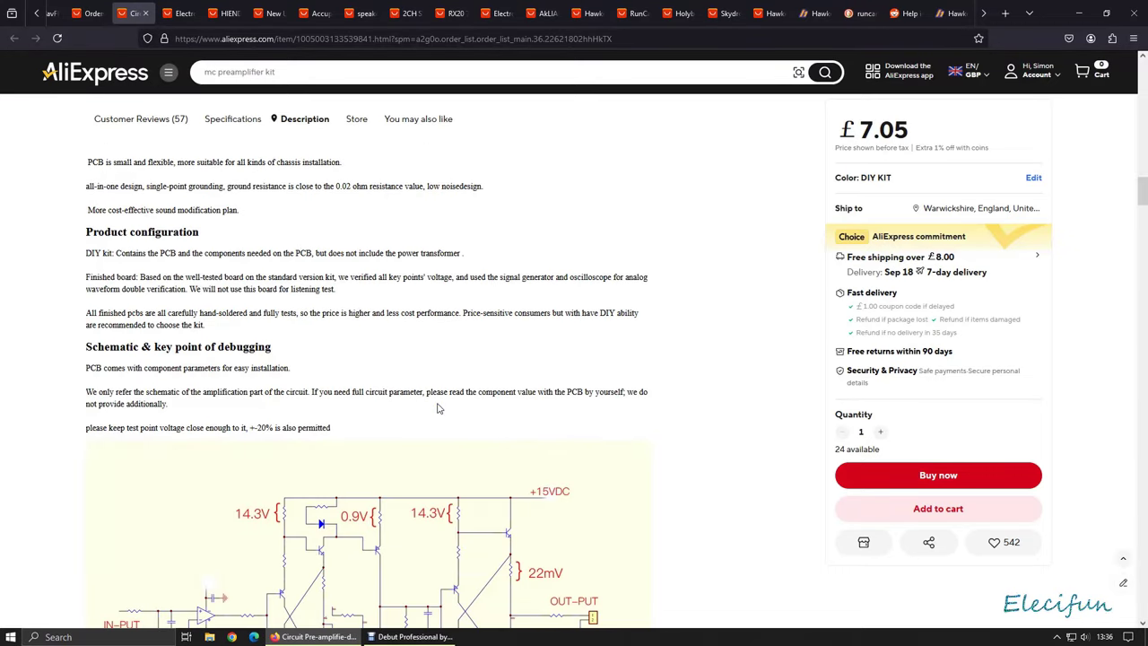
{"action": "scroll", "coordinate": [439, 408], "scroll_direction": "up", "scroll_amount": 2}
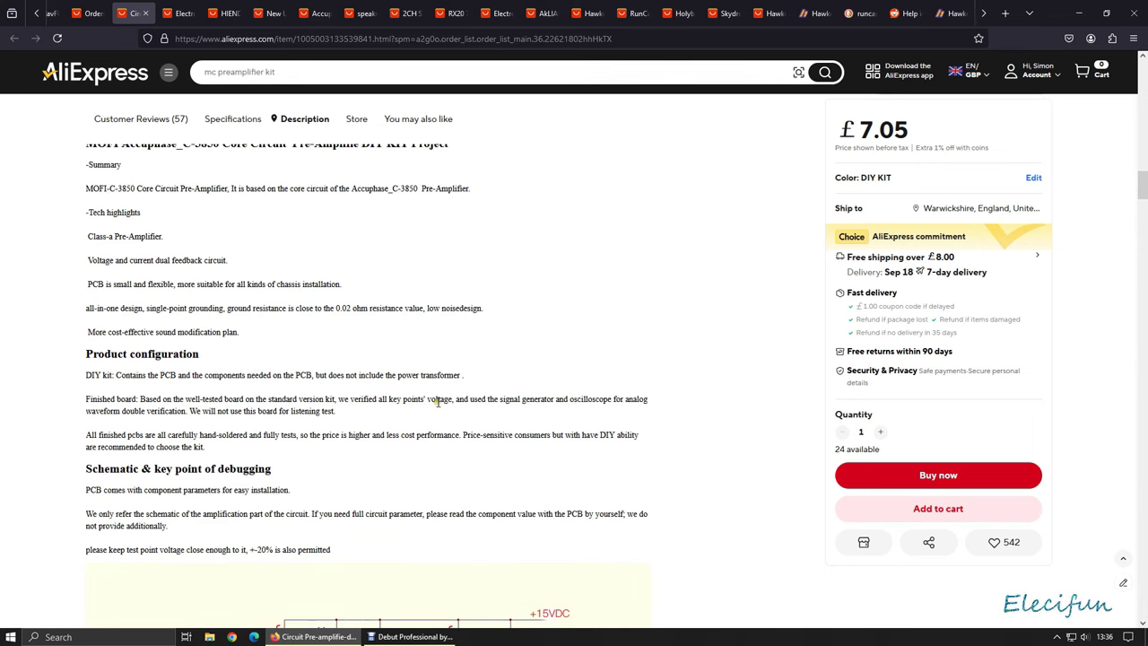
{"action": "scroll", "coordinate": [348, 358], "scroll_direction": "up", "scroll_amount": 3}
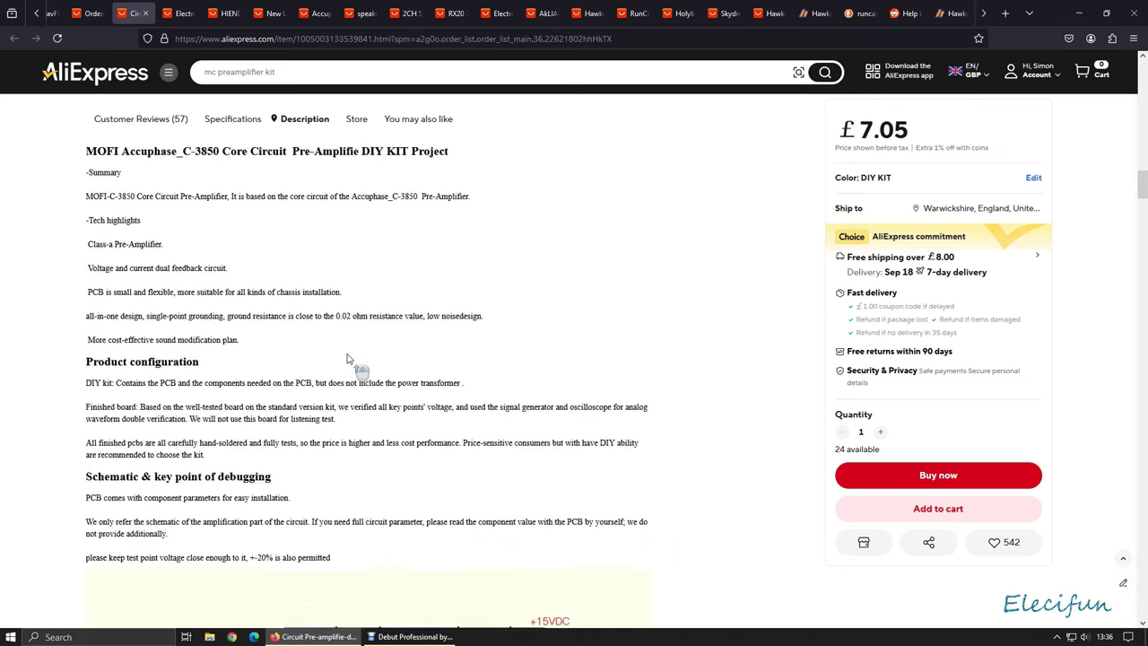
{"action": "scroll", "coordinate": [348, 358], "scroll_direction": "down", "scroll_amount": 10}
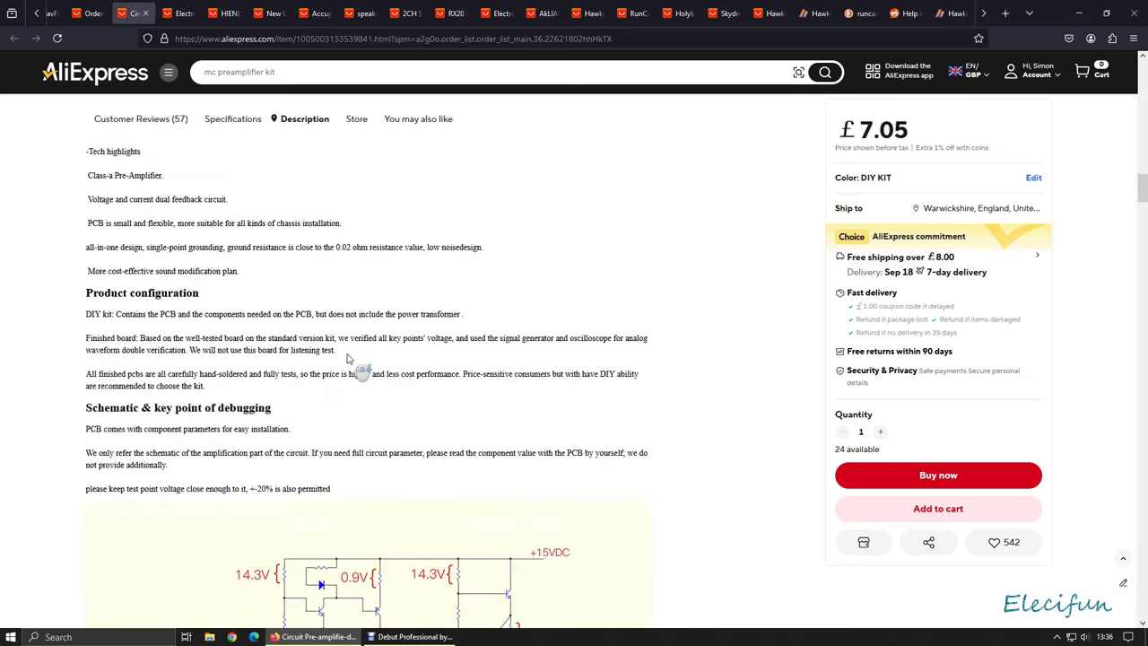
{"action": "scroll", "coordinate": [348, 358], "scroll_direction": "up", "scroll_amount": 3}
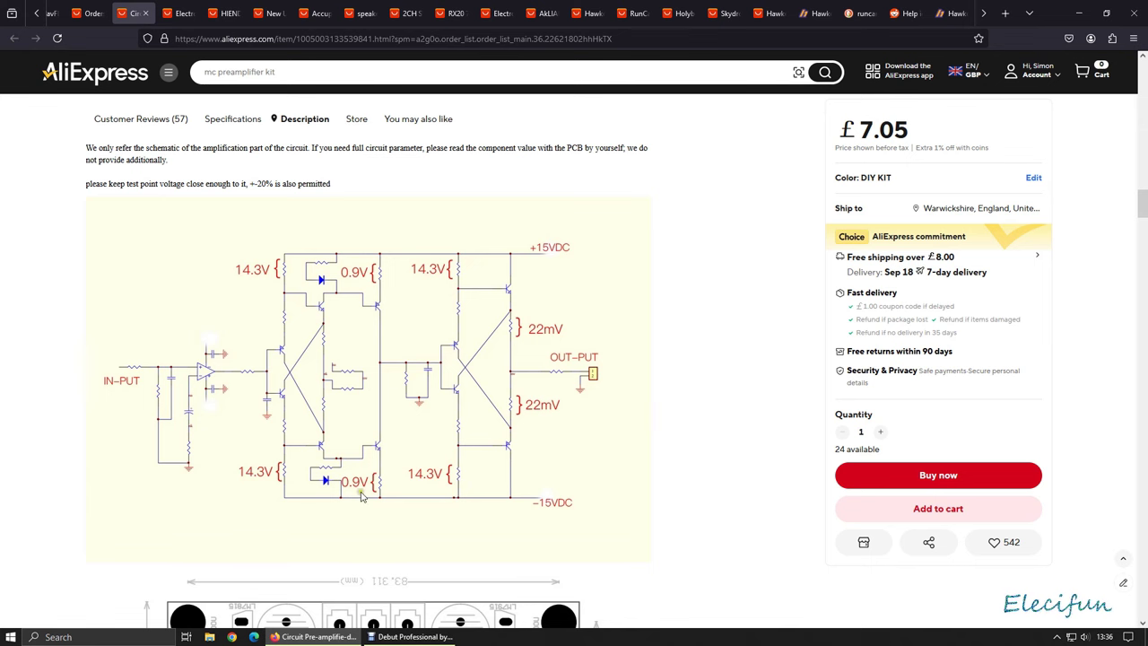
{"action": "scroll", "coordinate": [458, 465], "scroll_direction": "down", "scroll_amount": 5}
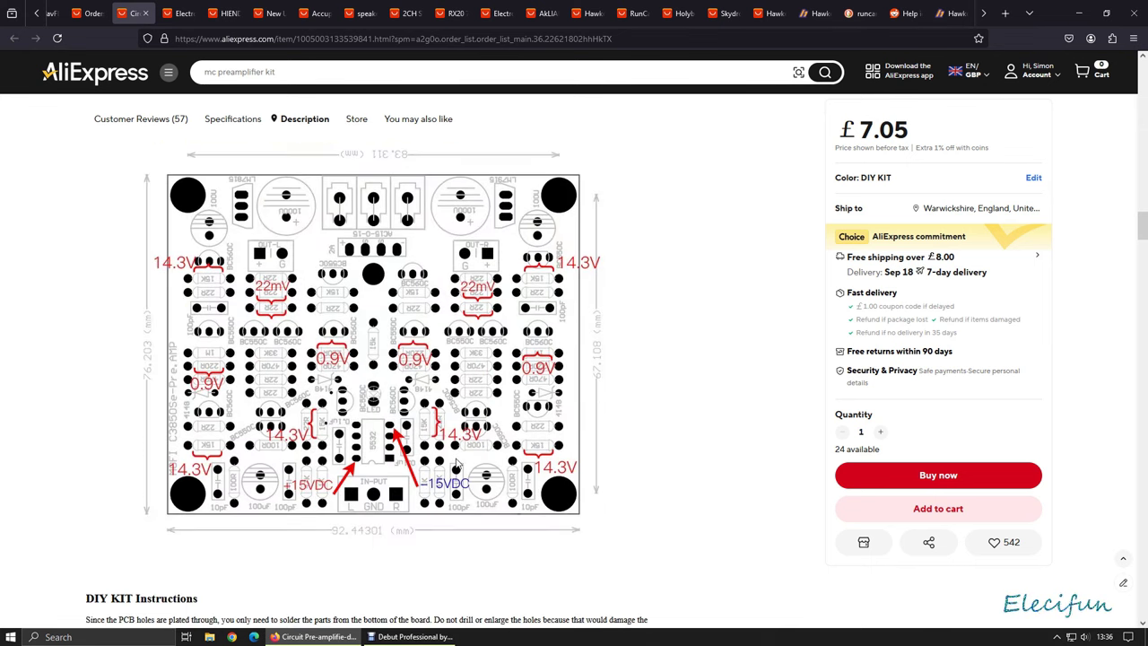
{"action": "scroll", "coordinate": [455, 463], "scroll_direction": "down", "scroll_amount": 3}
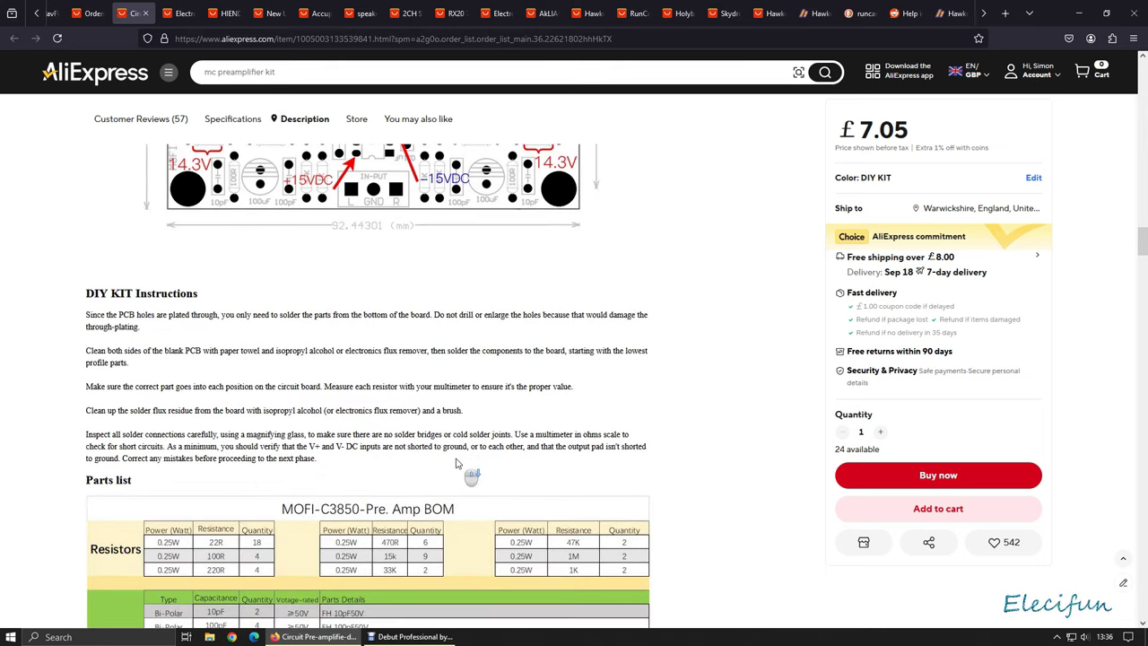
{"action": "scroll", "coordinate": [456, 463], "scroll_direction": "down", "scroll_amount": 3}
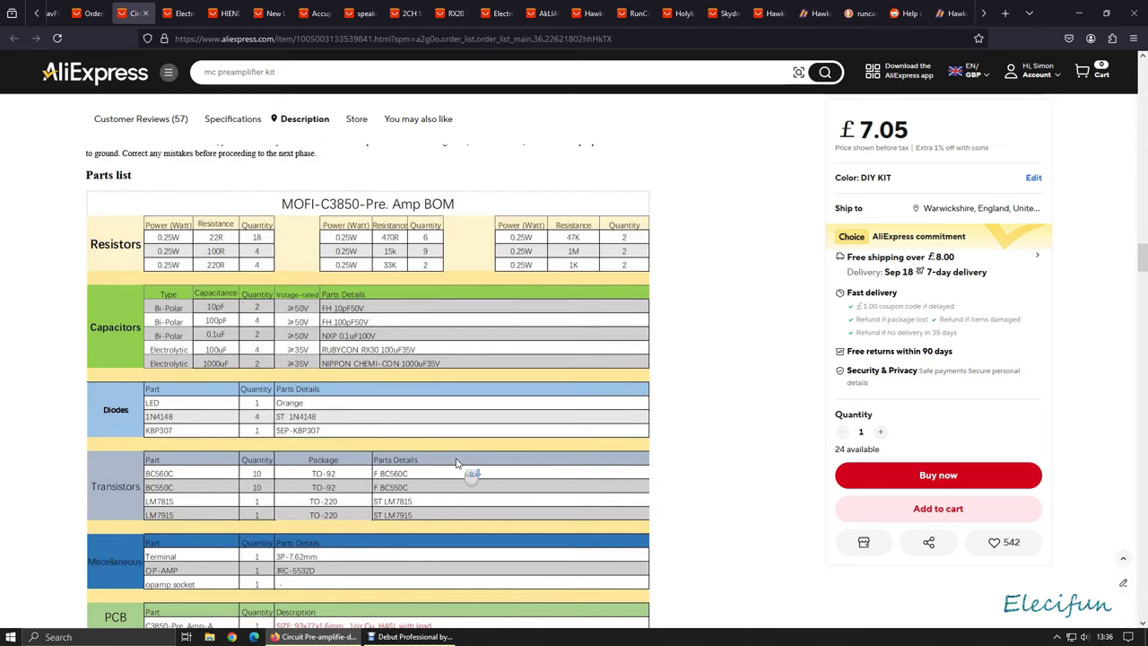
Step: Bring the JRC-5532D op-amp row and the 12-0-12 to 18-0-18V AC power requirements into view
{"action": "scroll", "coordinate": [456, 463], "scroll_direction": "down", "scroll_amount": 1}
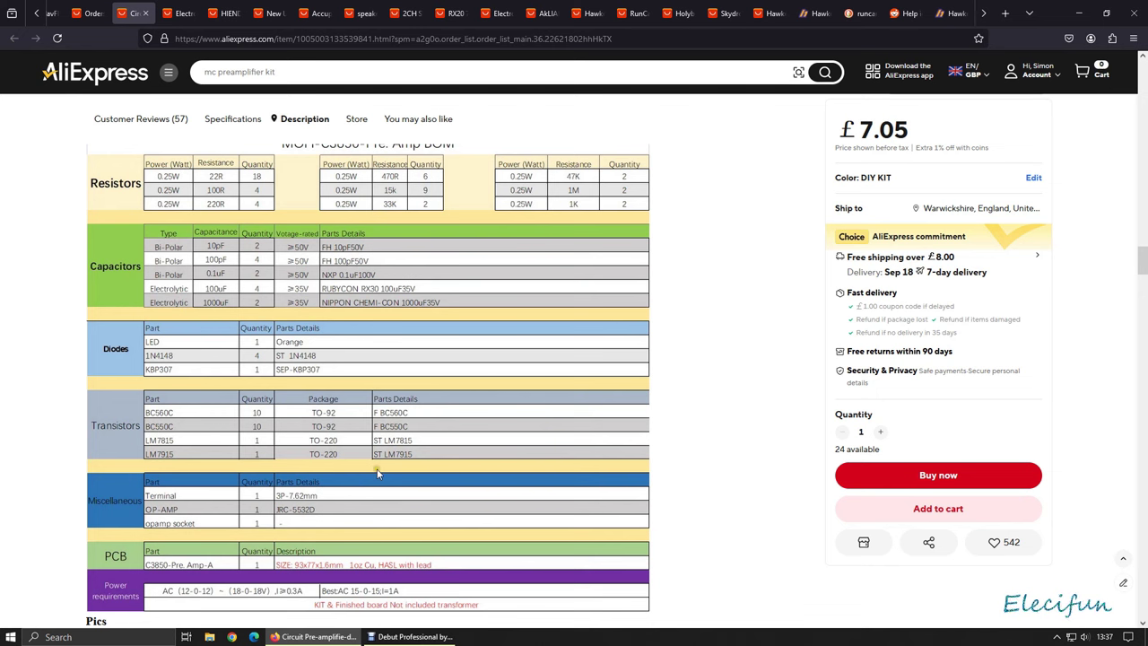
{"action": "scroll", "coordinate": [502, 468], "scroll_direction": "down", "scroll_amount": 1}
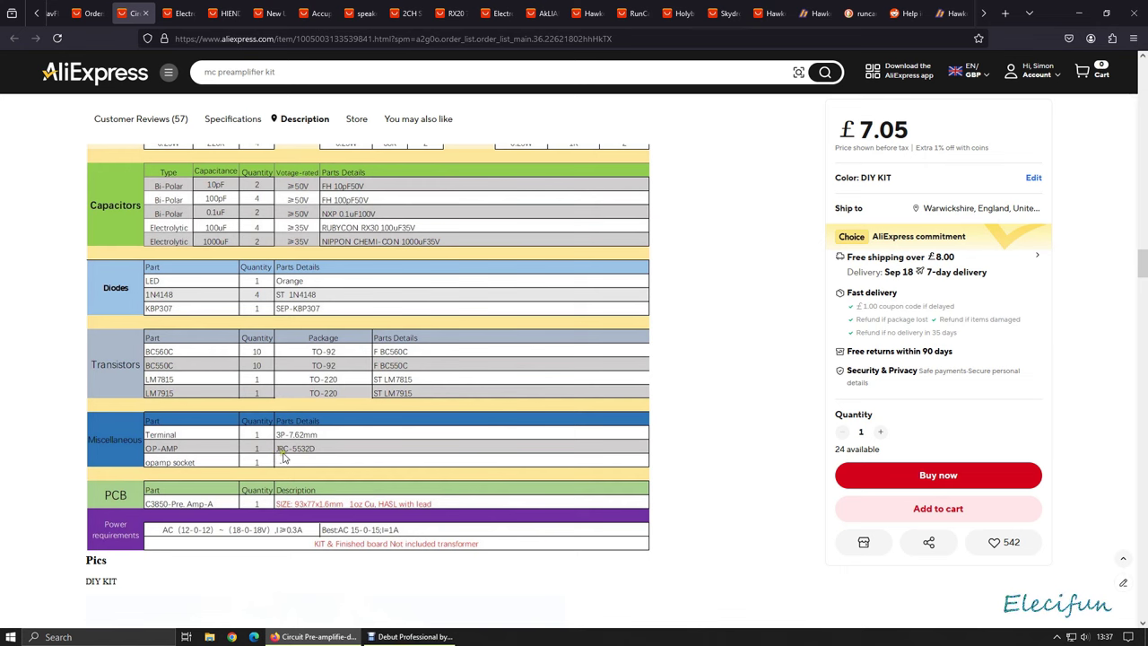
Step: Scroll past the DIY kit and finished-board photos to the Buyer Questions & Answers section
{"action": "scroll", "coordinate": [353, 519], "scroll_direction": "down", "scroll_amount": 5}
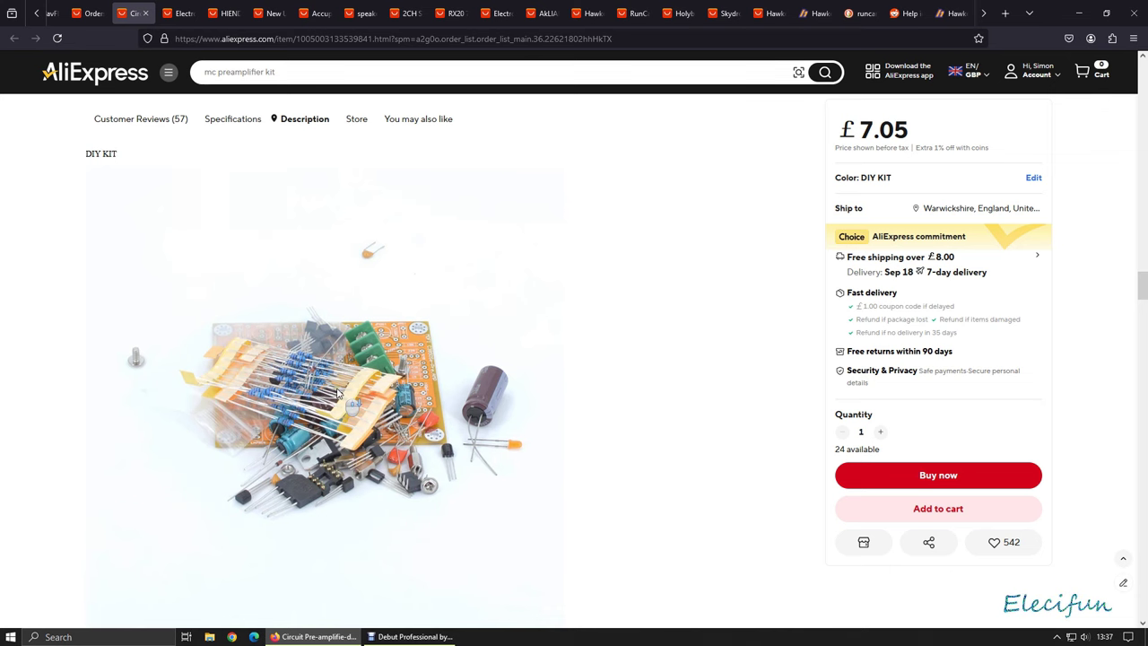
{"action": "scroll", "coordinate": [336, 387], "scroll_direction": "down", "scroll_amount": 5}
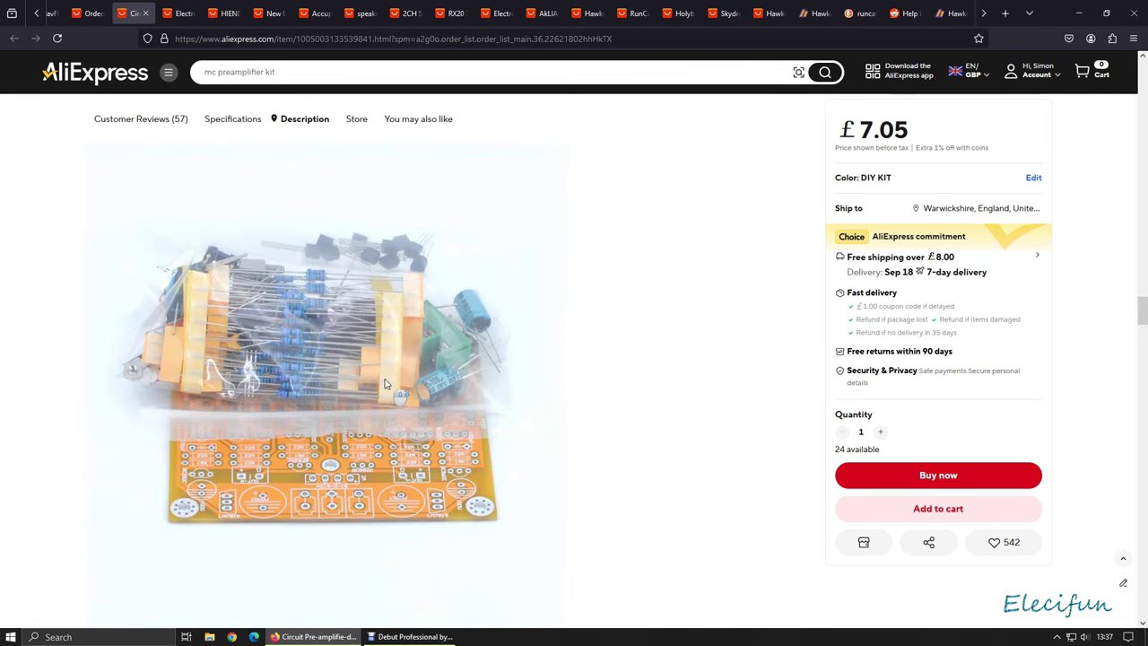
{"action": "scroll", "coordinate": [384, 384], "scroll_direction": "down", "scroll_amount": 5}
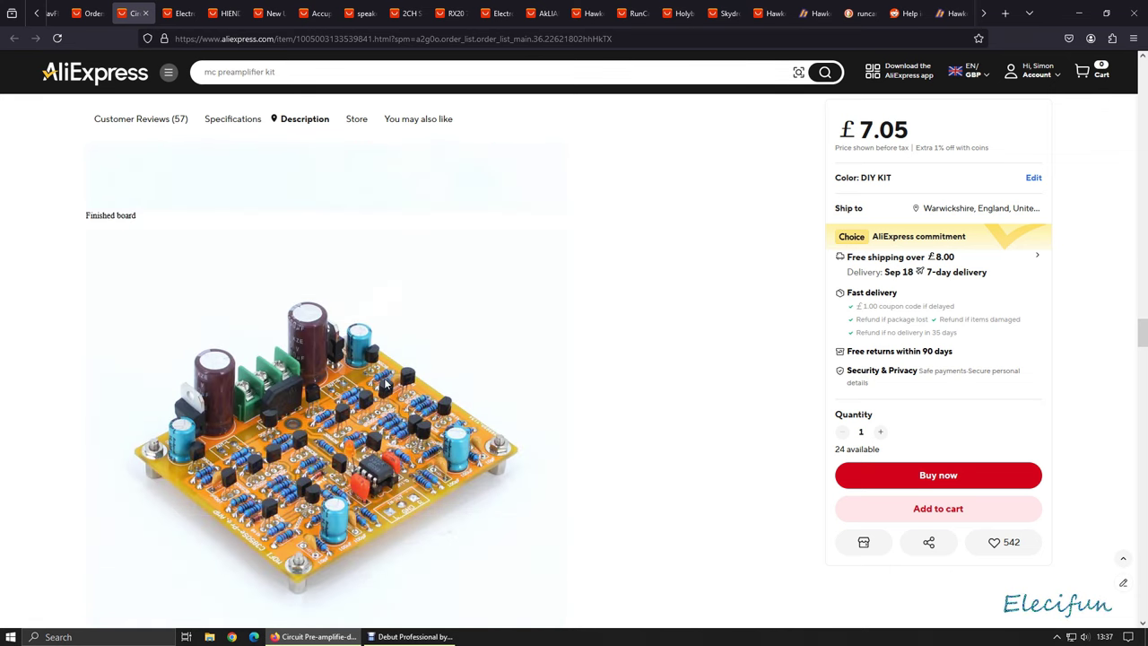
{"action": "scroll", "coordinate": [386, 384], "scroll_direction": "down", "scroll_amount": 5}
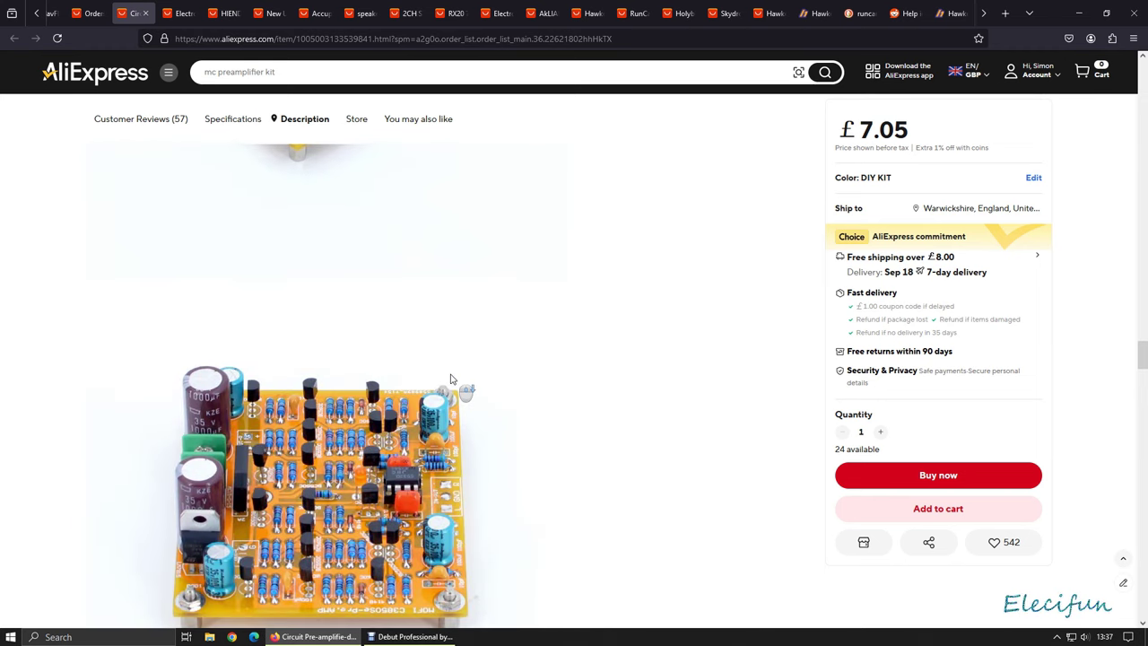
{"action": "scroll", "coordinate": [452, 379], "scroll_direction": "down", "scroll_amount": 2}
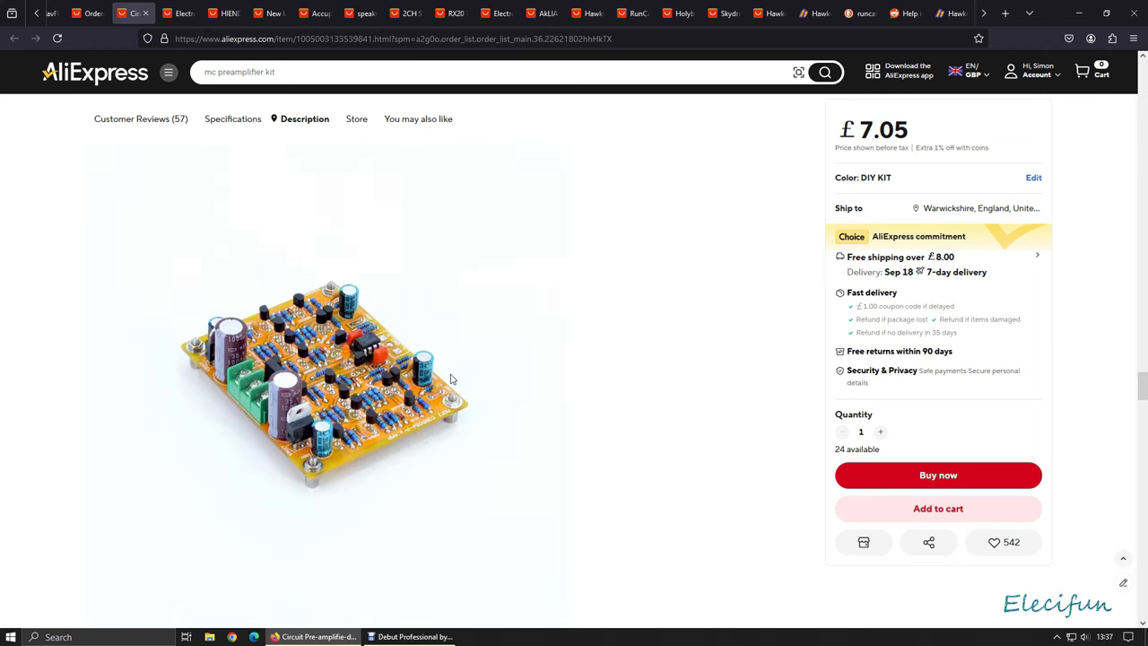
{"action": "scroll", "coordinate": [453, 381], "scroll_direction": "down", "scroll_amount": 2}
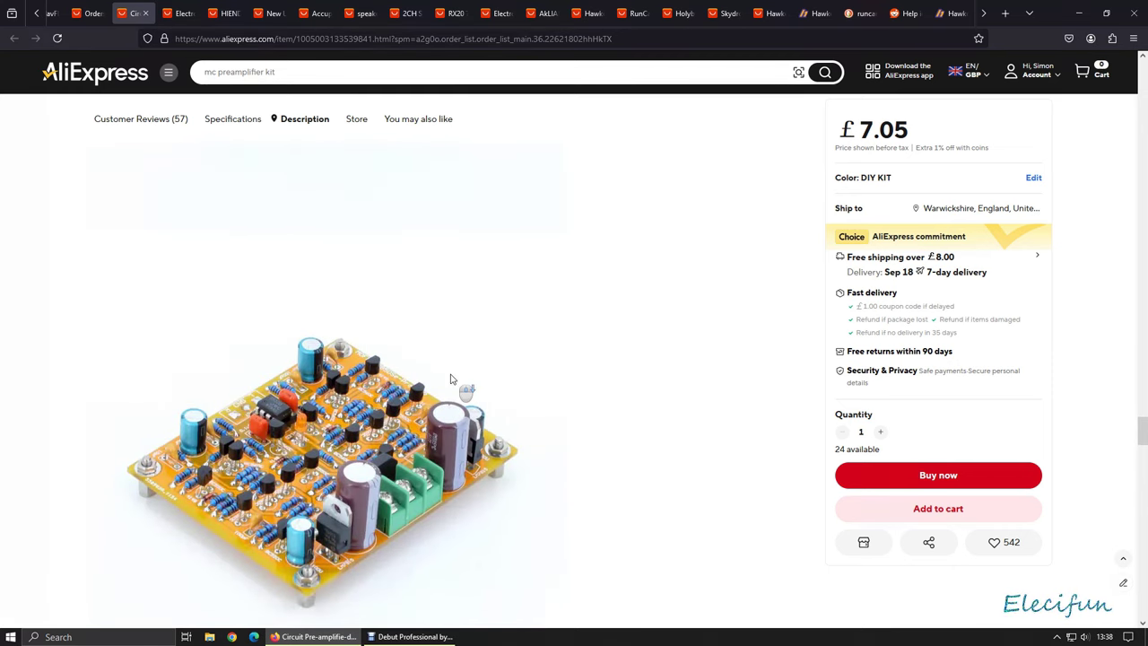
{"action": "scroll", "coordinate": [453, 380], "scroll_direction": "down", "scroll_amount": 5}
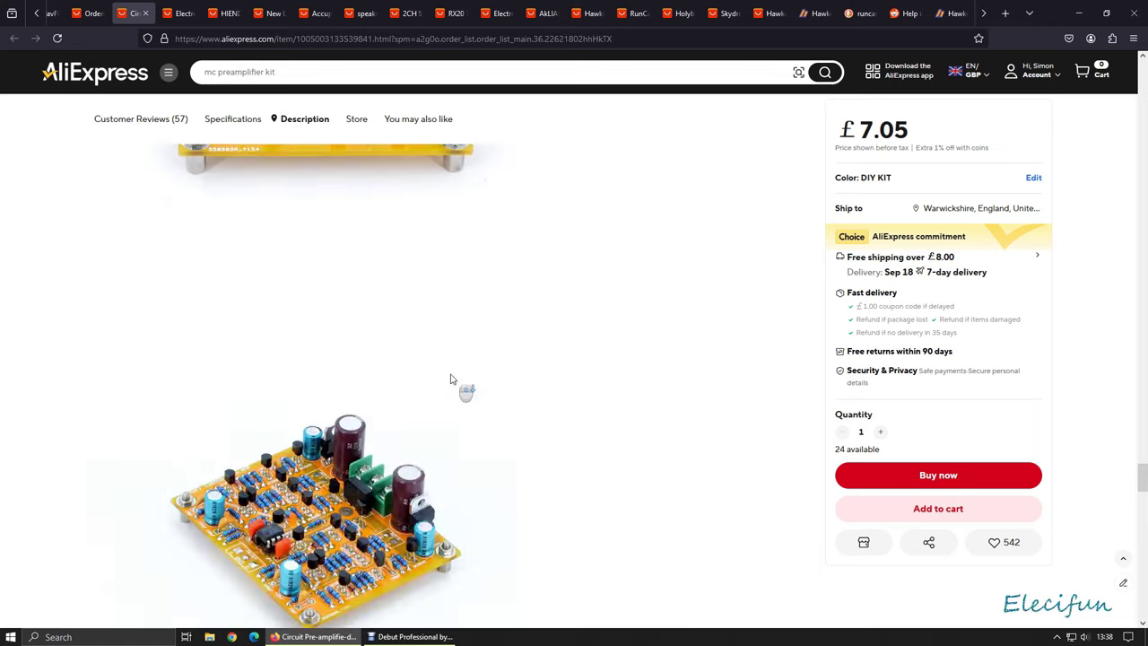
{"action": "scroll", "coordinate": [453, 380], "scroll_direction": "down", "scroll_amount": 3}
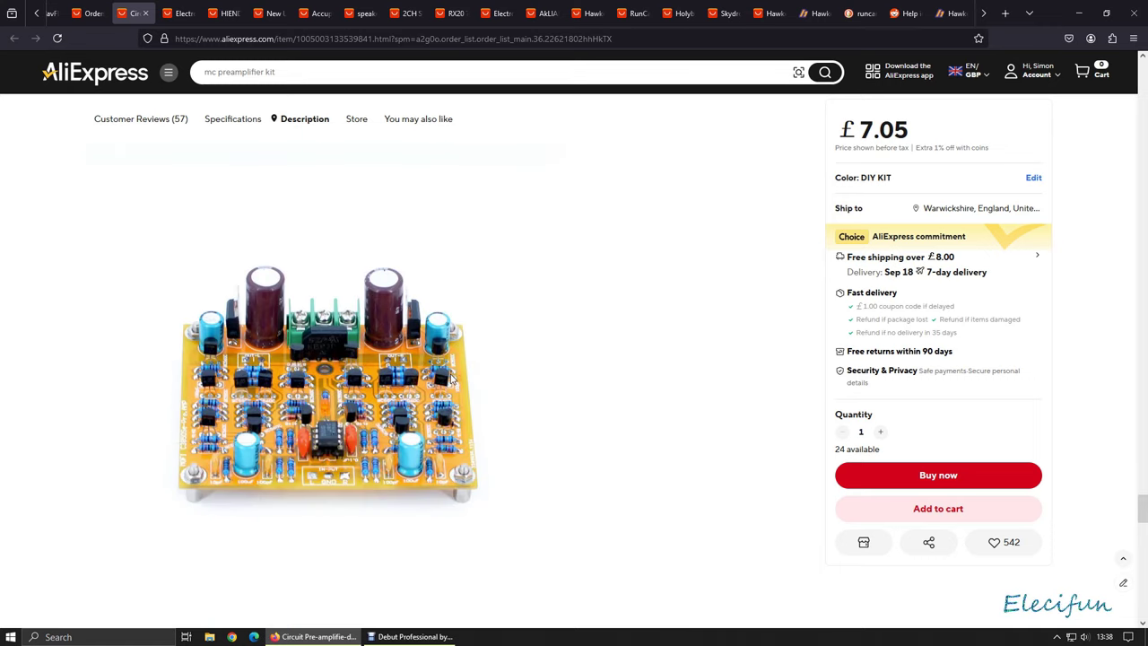
{"action": "scroll", "coordinate": [453, 379], "scroll_direction": "down", "scroll_amount": 4}
{"action": "scroll", "coordinate": [453, 379], "scroll_direction": "down", "scroll_amount": 1}
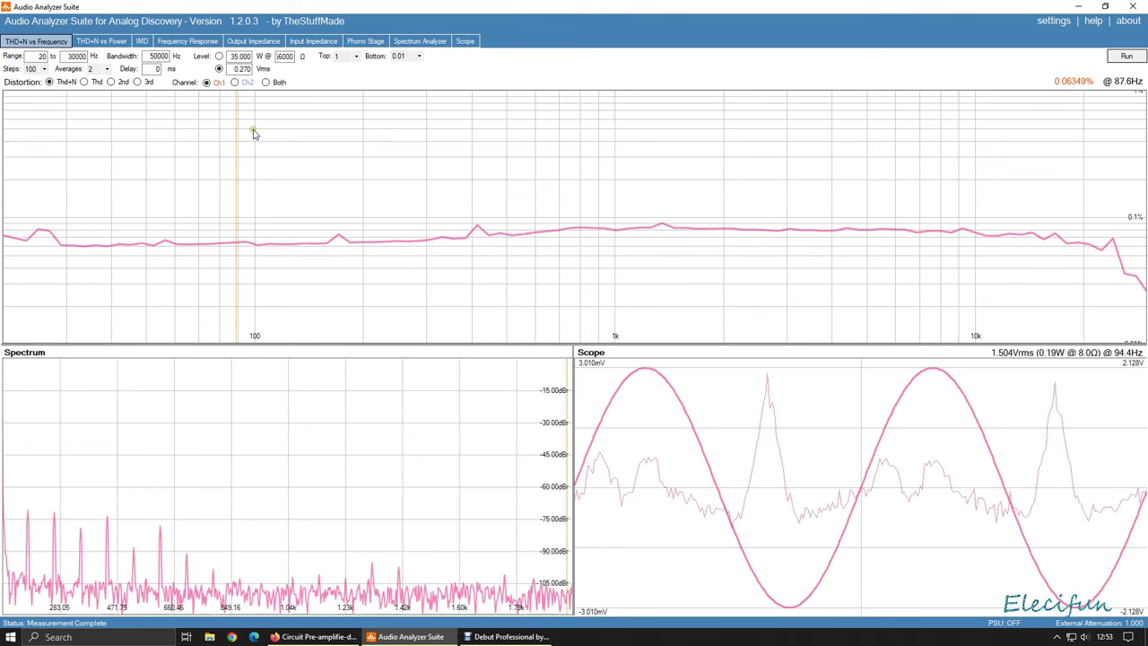
Step: Switch the distortion plot to THD only, reading about 0.047% at 75.6 Hz
{"action": "left_click", "coordinate": [85, 83]}
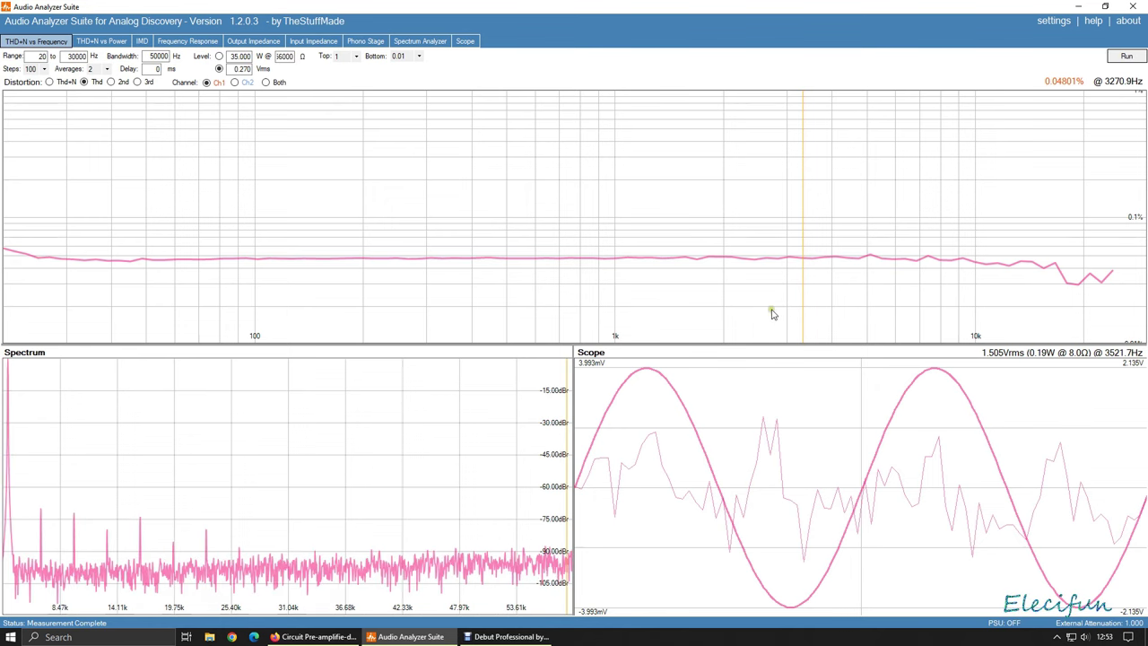
Step: Review the flat frequency response, then open the Scope page showing the square wave
{"action": "left_click", "coordinate": [182, 43]}
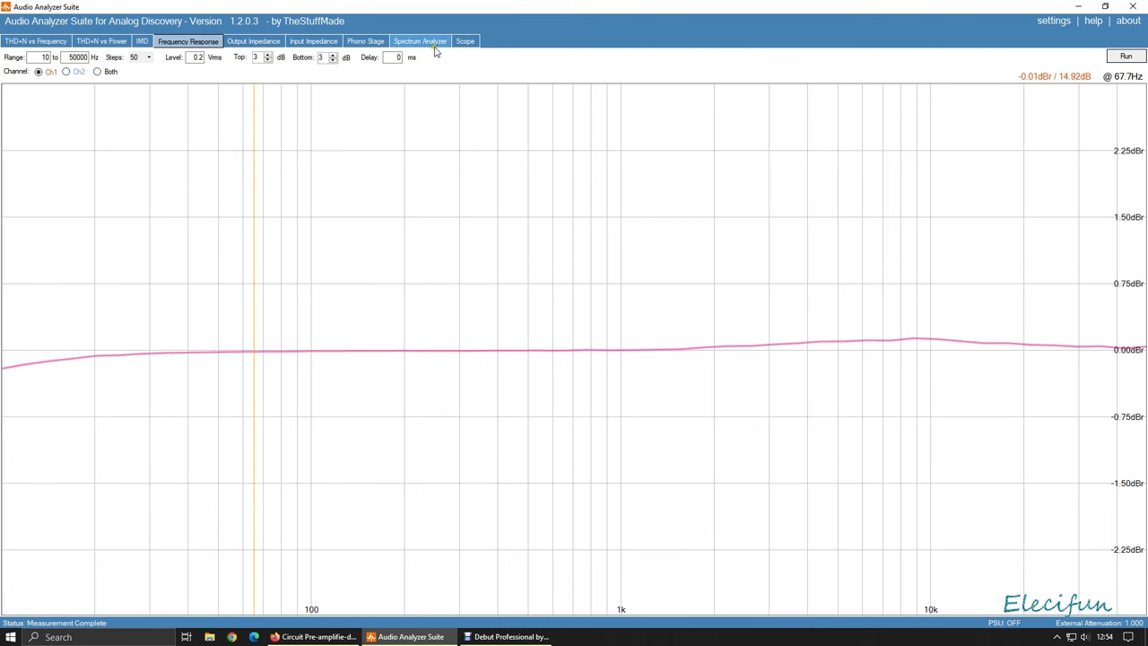
{"action": "left_click", "coordinate": [466, 42]}
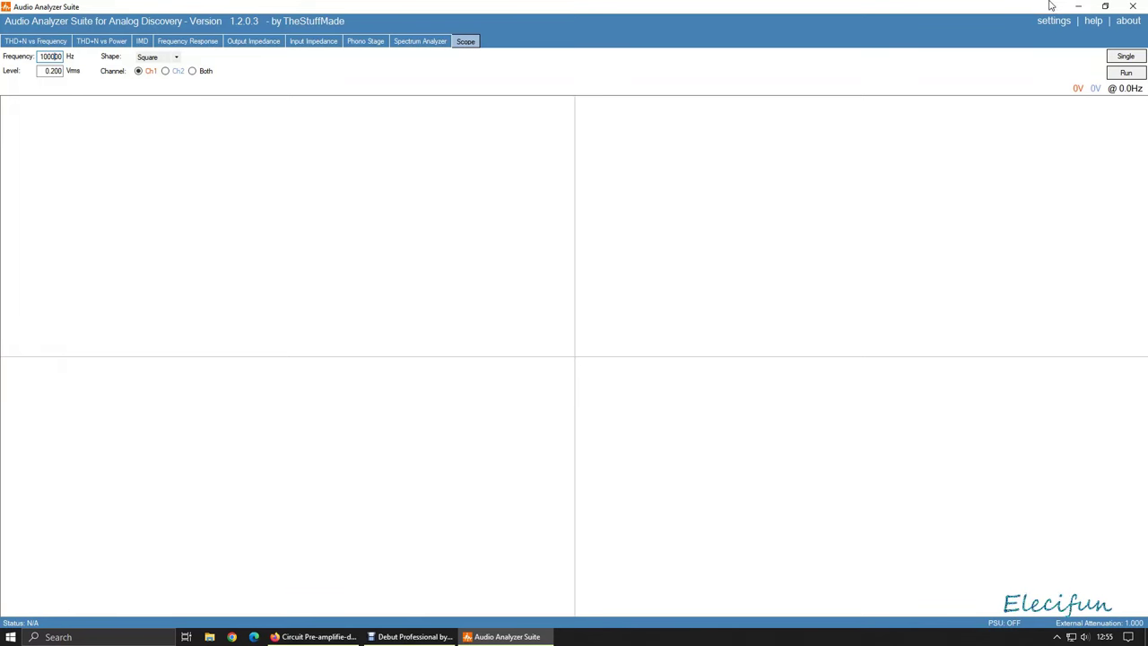
Step: Capture the square wave at 100 kHz, 500 kHz and 50 kHz
{"action": "left_click", "coordinate": [1126, 57]}
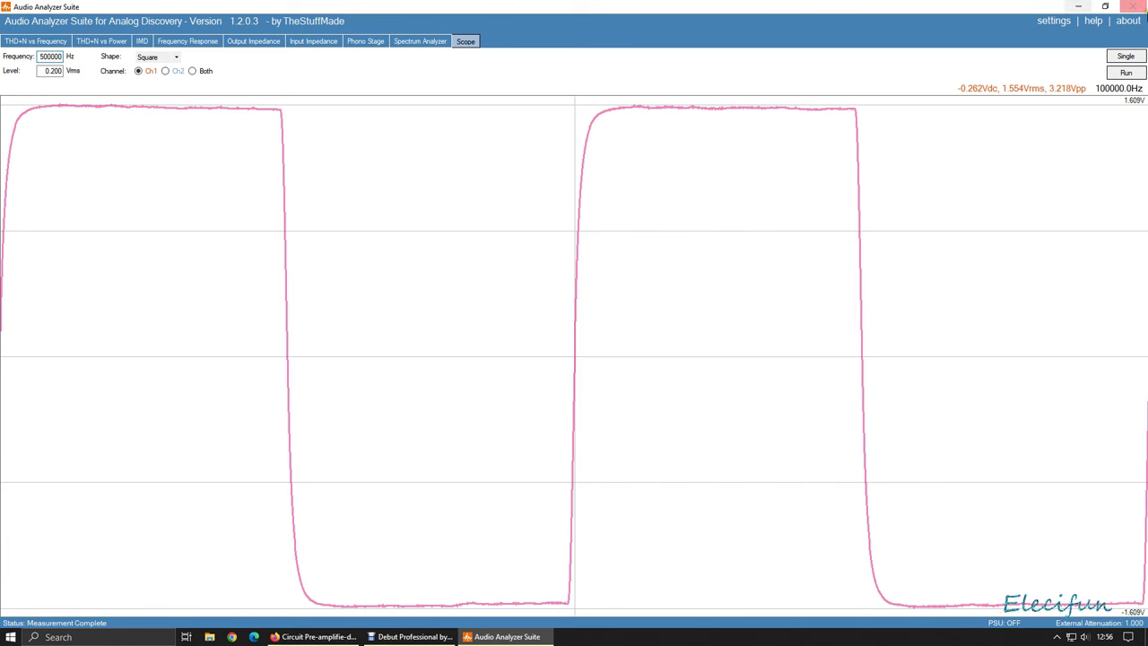
{"action": "left_click", "coordinate": [1127, 59]}
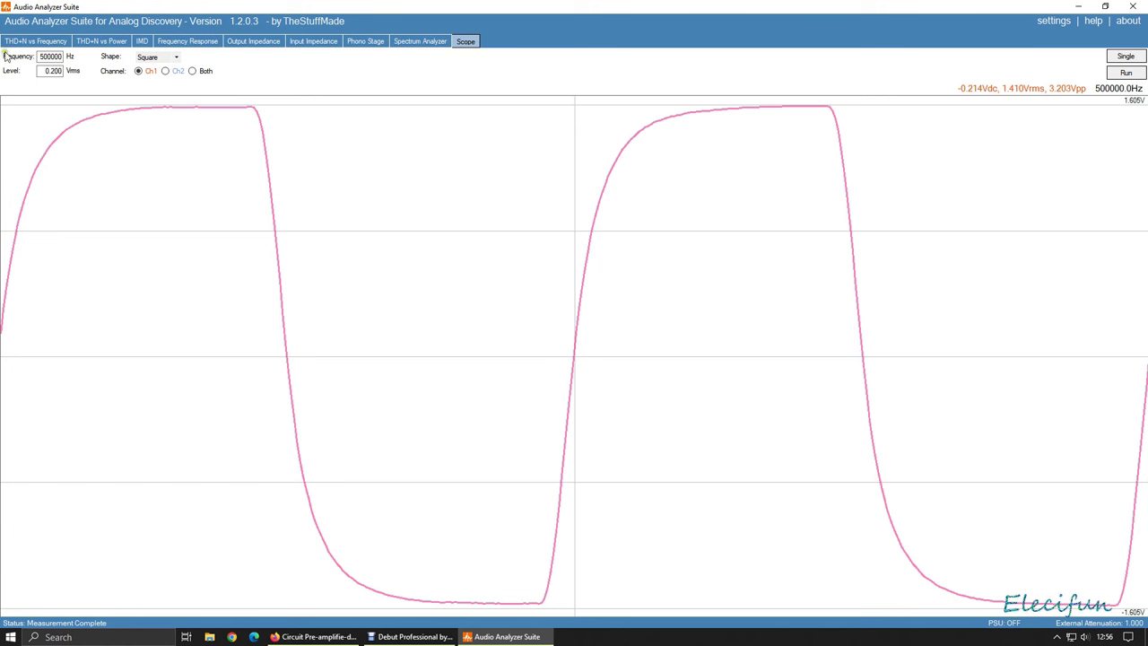
{"action": "left_click", "coordinate": [50, 57]}
{"action": "left_click", "coordinate": [1122, 57]}
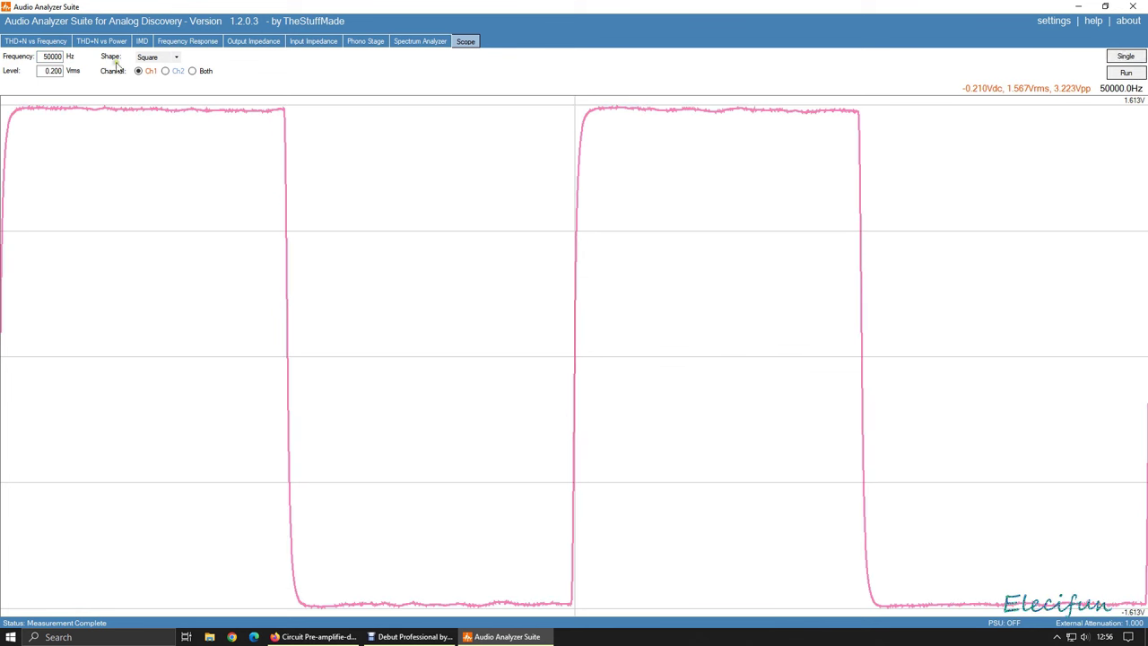
Step: Raise the level to 0.250 Vrms and recapture the 50 kHz square wave
{"action": "left_click", "coordinate": [56, 72]}
{"action": "left_click", "coordinate": [1121, 56]}
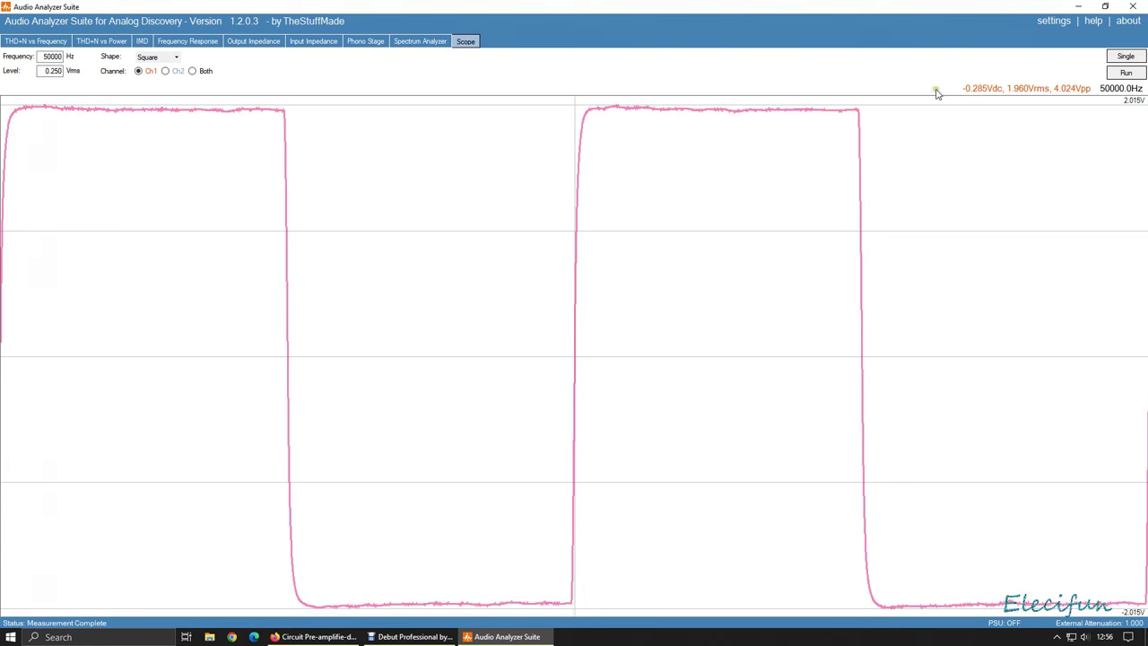
{"action": "left_click", "coordinate": [48, 56]}
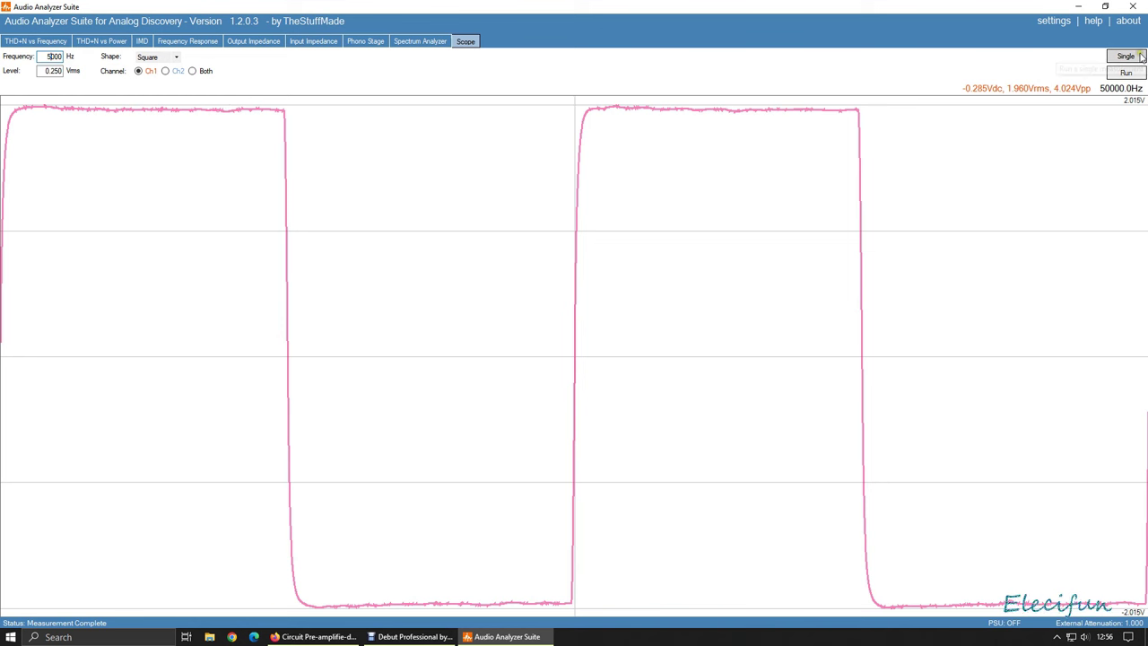
Step: Take single square-wave captures at 5000 Hz, 1000 Hz and 100 Hz
{"action": "left_click", "coordinate": [1126, 56]}
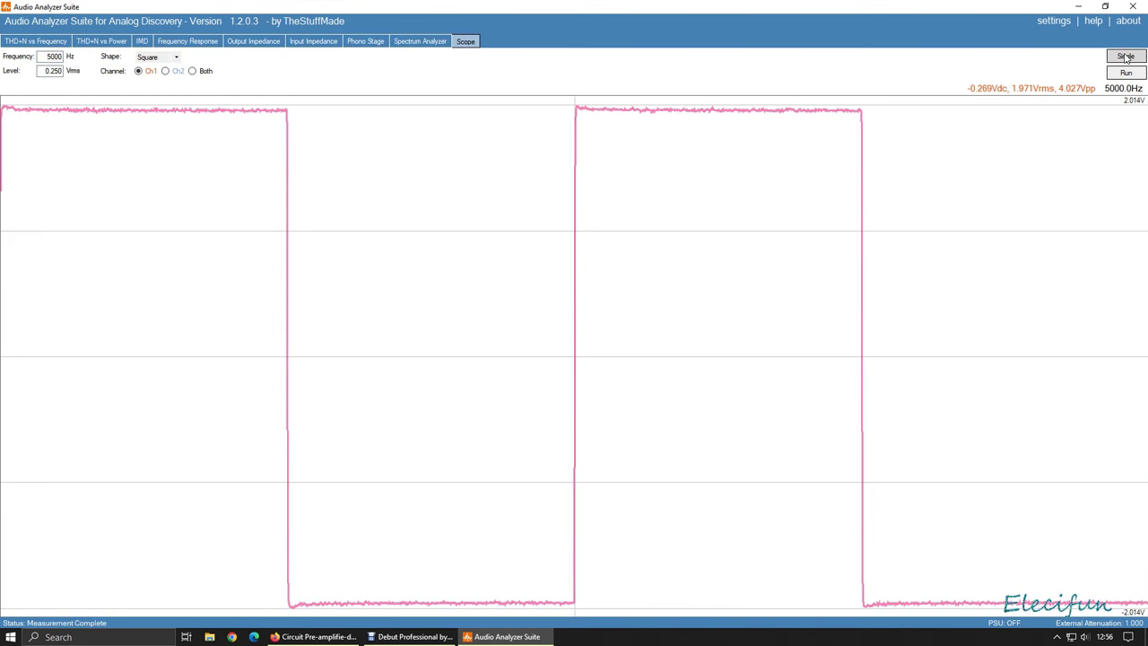
{"action": "left_click", "coordinate": [49, 57]}
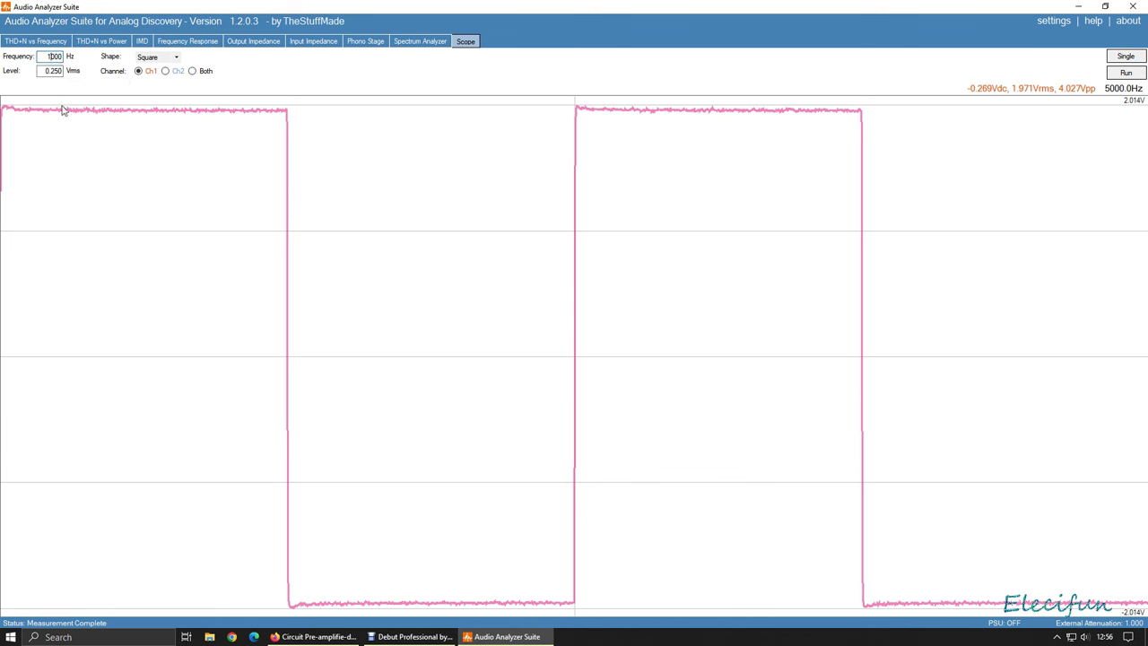
{"action": "left_click", "coordinate": [1122, 56]}
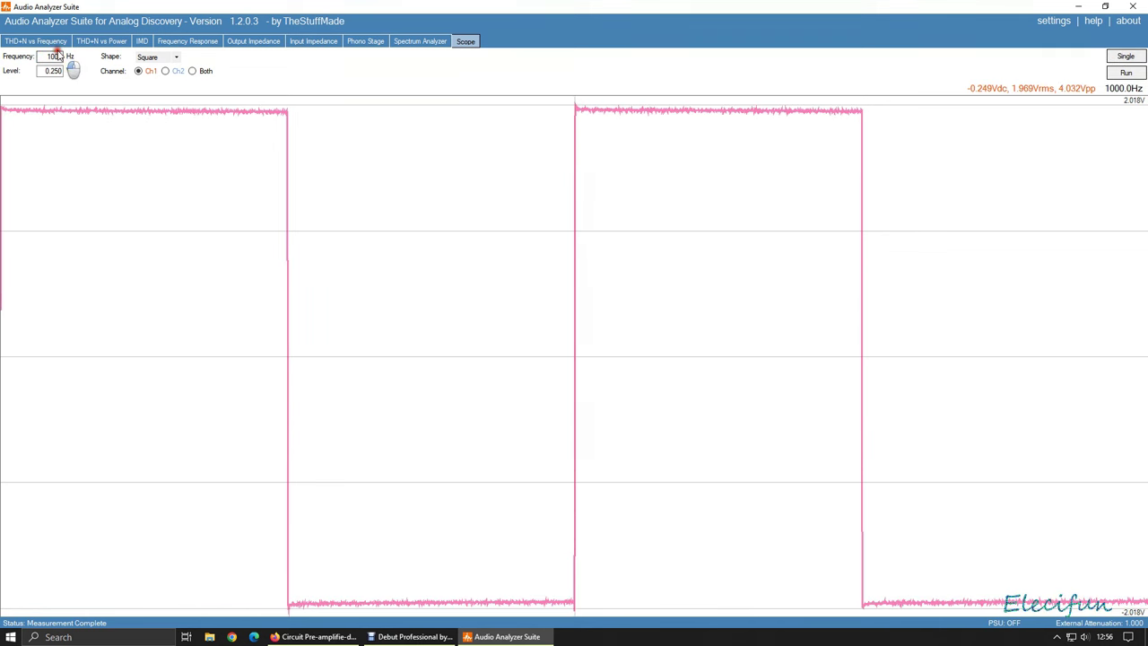
{"action": "left_click", "coordinate": [55, 57]}
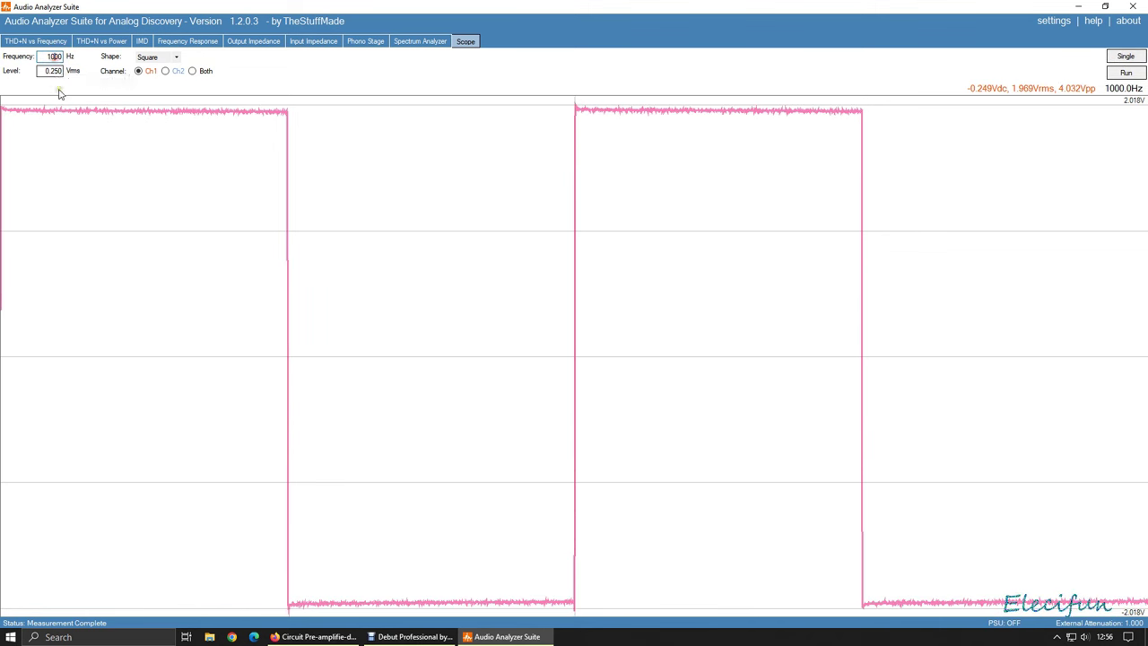
{"action": "left_click", "coordinate": [1126, 57]}
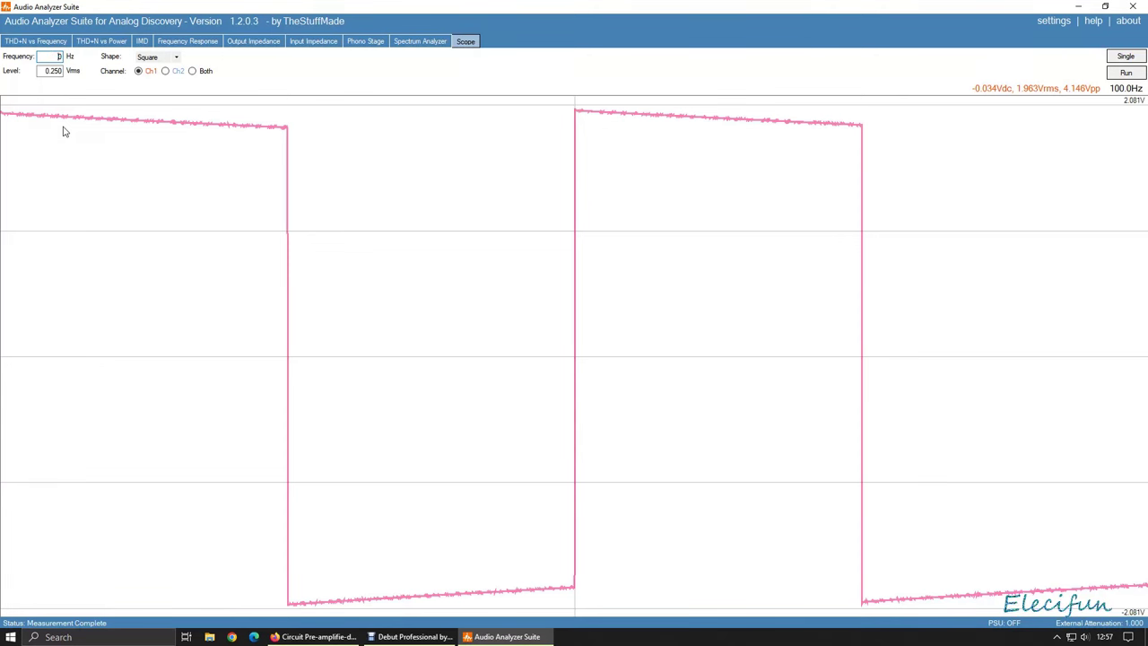
Step: Take single square-wave captures at 50 Hz, 20 Hz and 30 Hz, revealing sloping tops
{"action": "left_click", "coordinate": [1112, 59]}
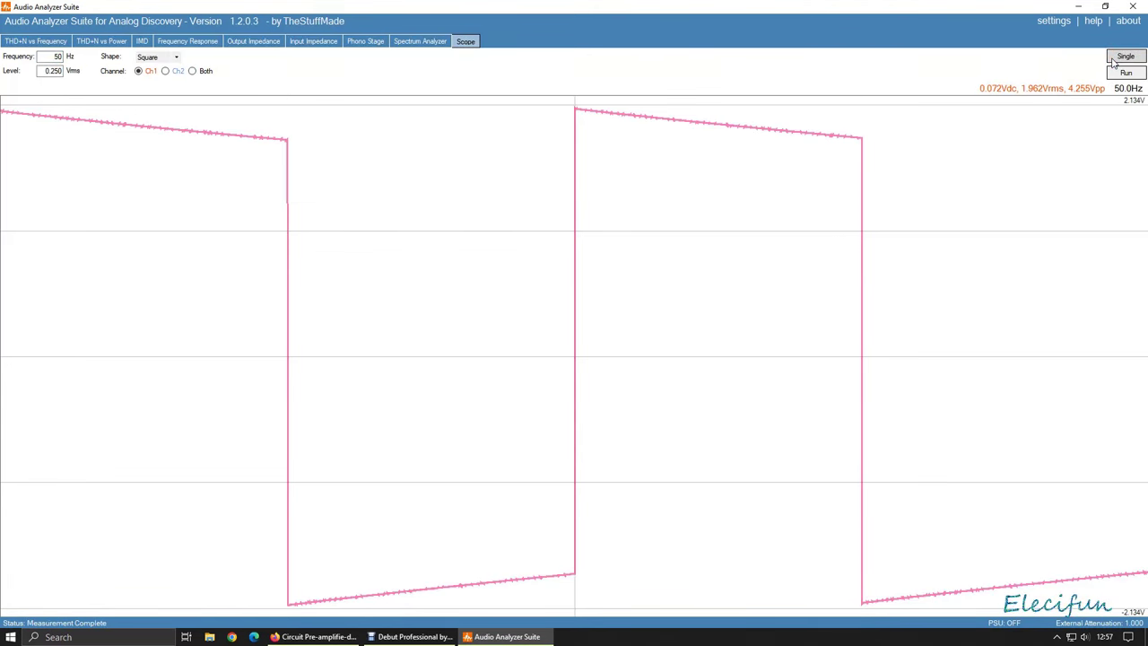
{"action": "double_click", "coordinate": [55, 56]}
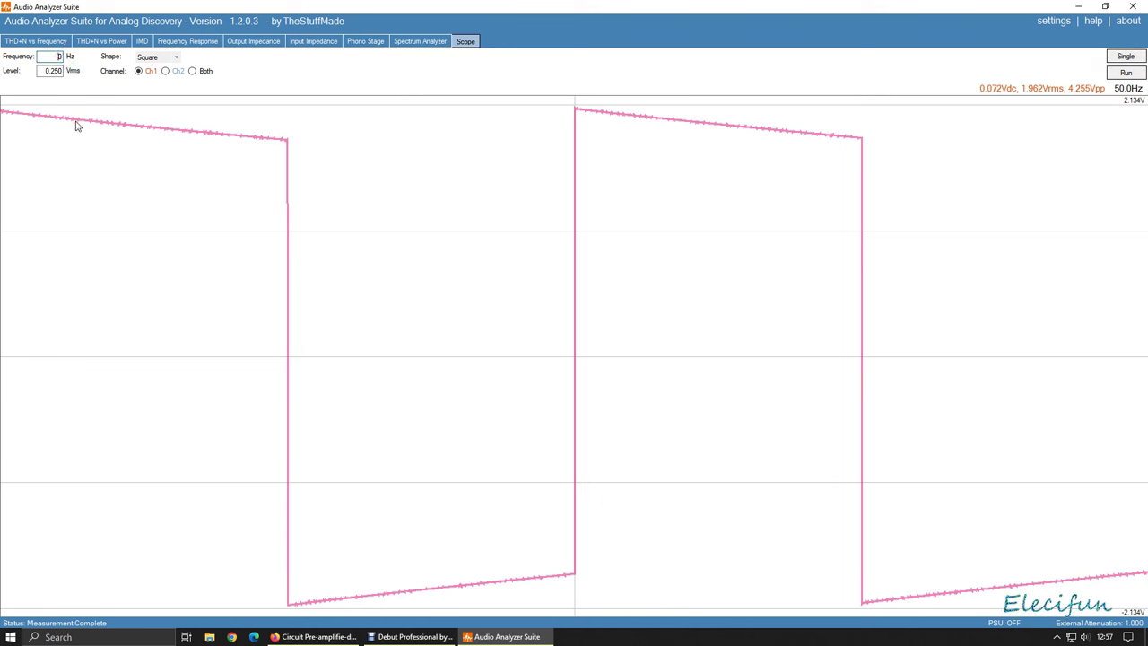
{"action": "left_click", "coordinate": [1118, 56]}
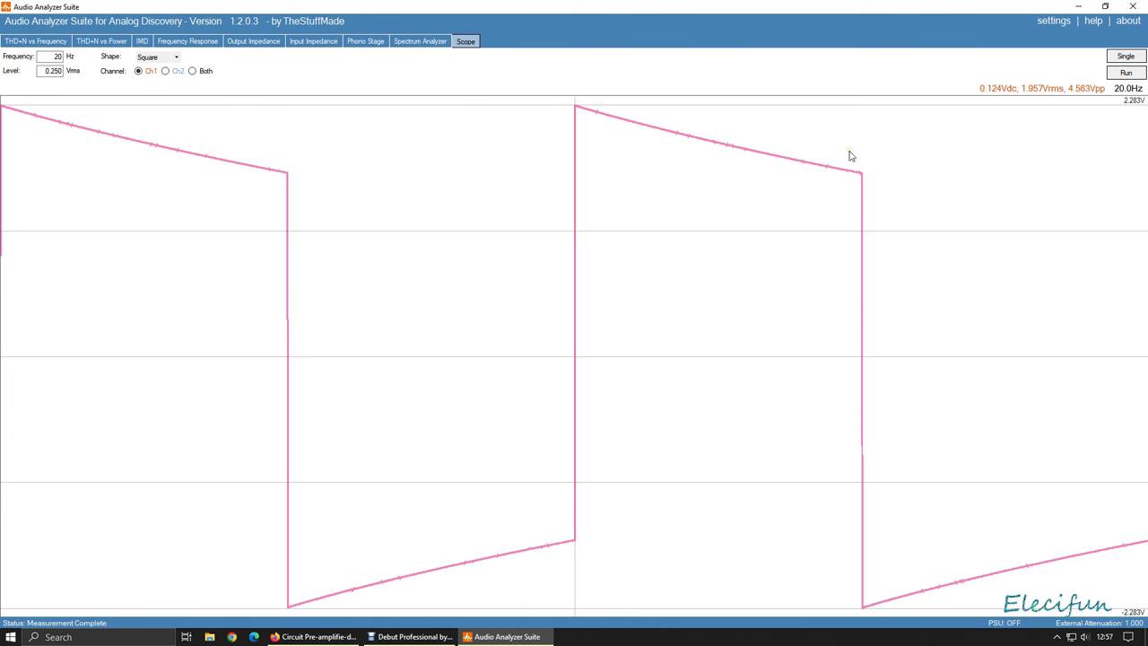
{"action": "left_click", "coordinate": [58, 57]}
{"action": "type", "text": "30"}
{"action": "left_click", "coordinate": [1123, 57]}
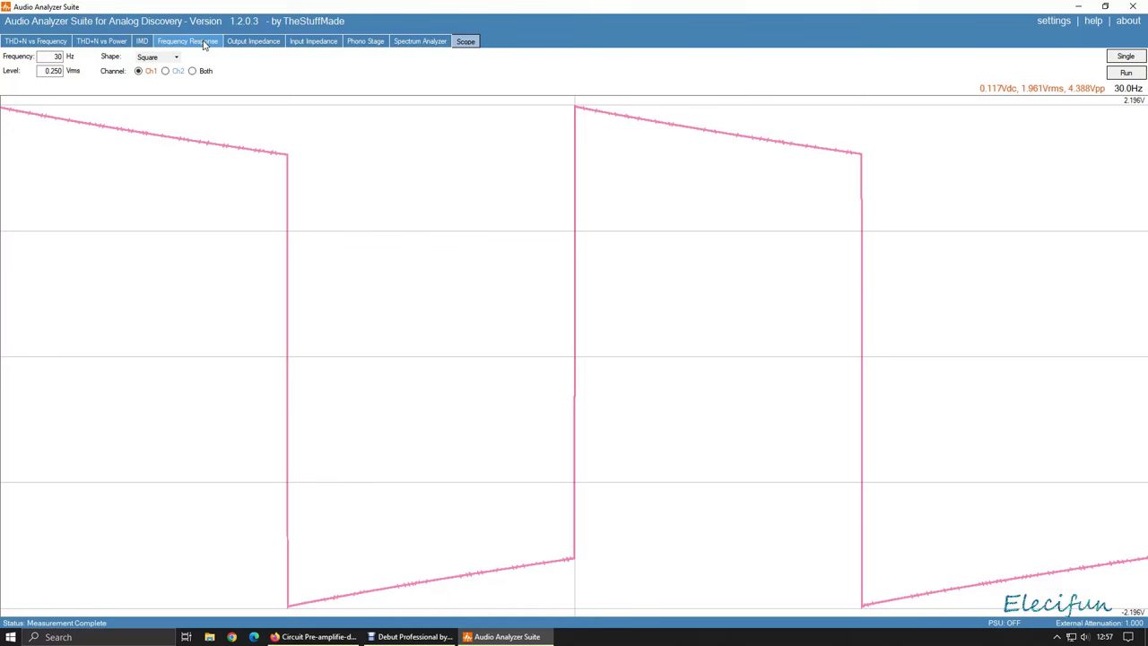
Step: Enable the test tone on channel 1 and capture the 1 kHz tone's spectrum
{"action": "left_click", "coordinate": [406, 42]}
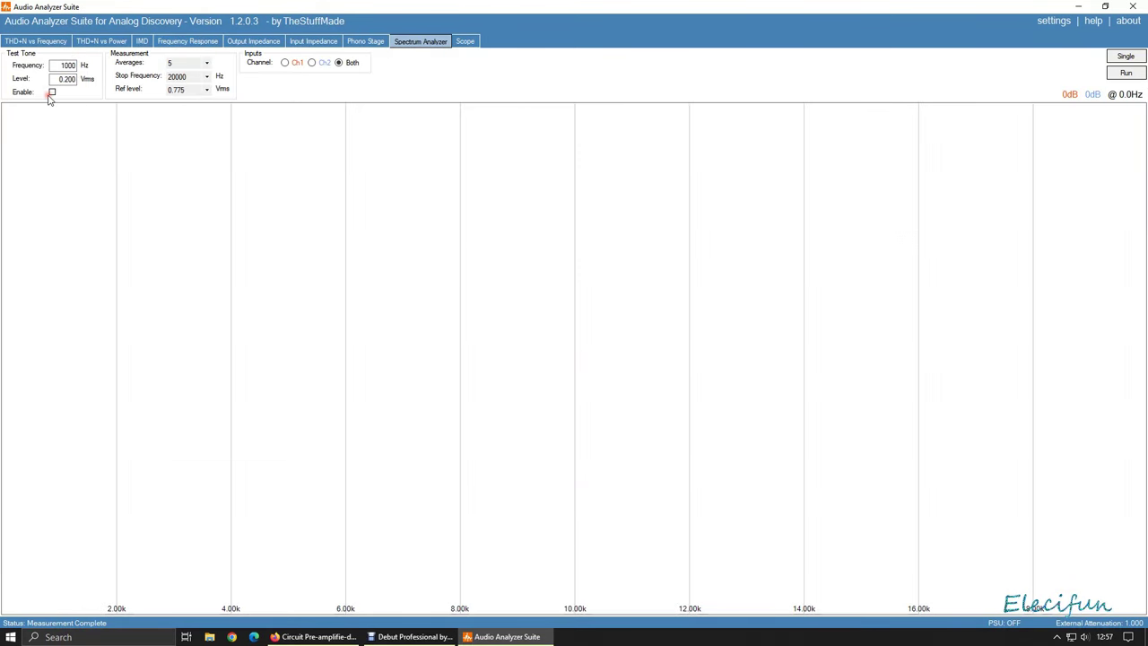
{"action": "left_click", "coordinate": [51, 94]}
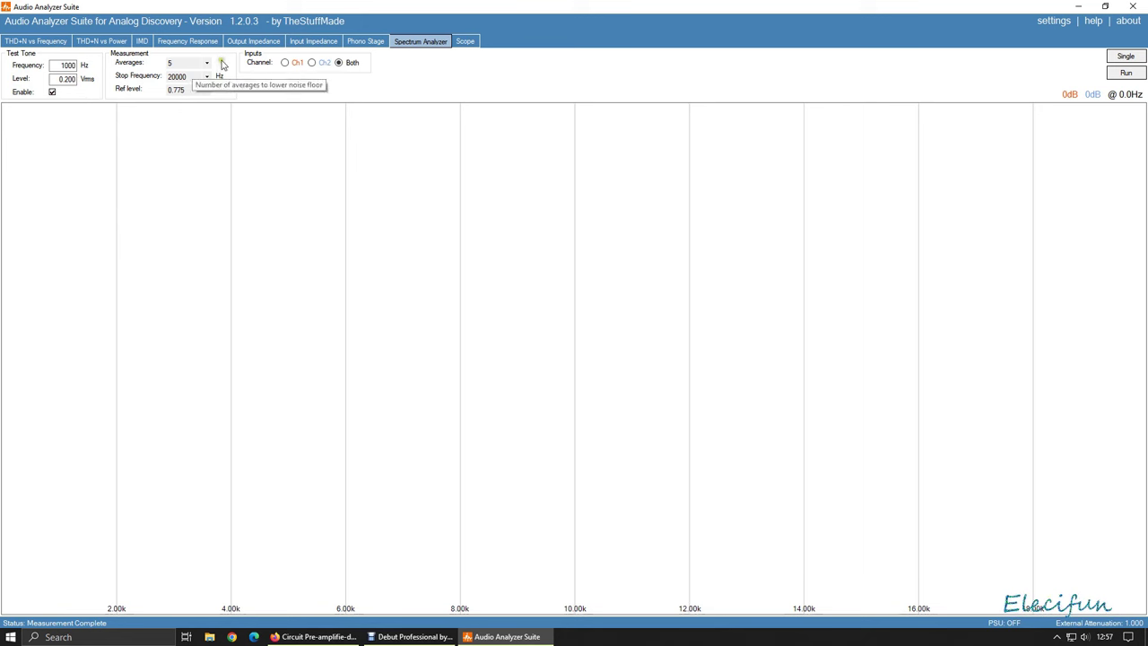
{"action": "left_click", "coordinate": [284, 63]}
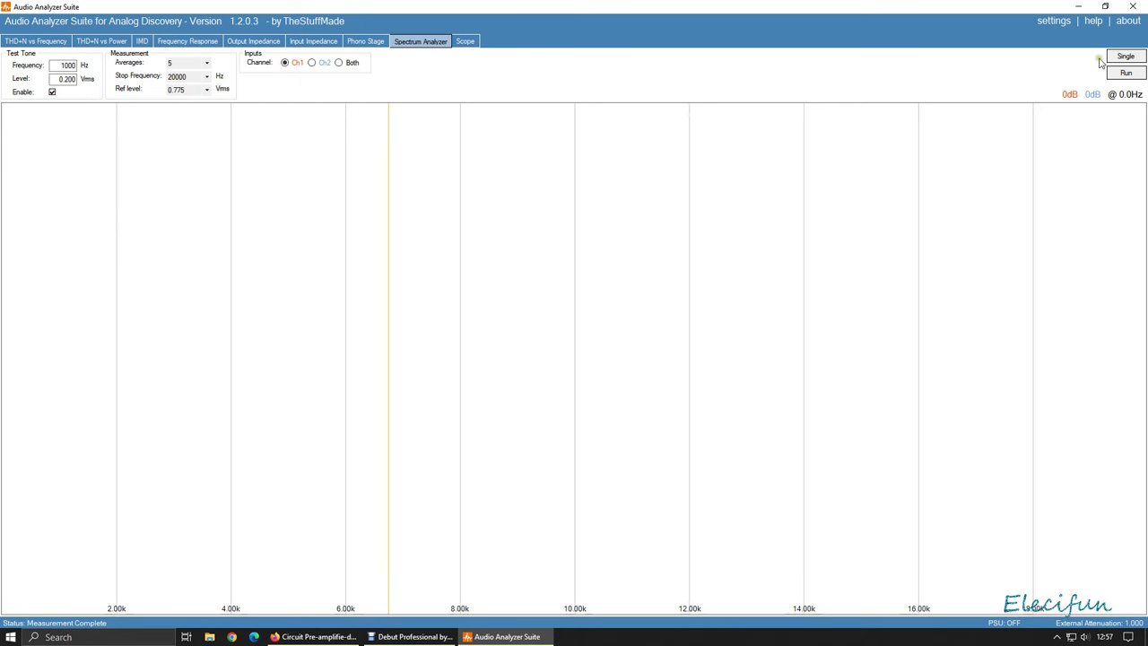
{"action": "left_click", "coordinate": [1127, 57]}
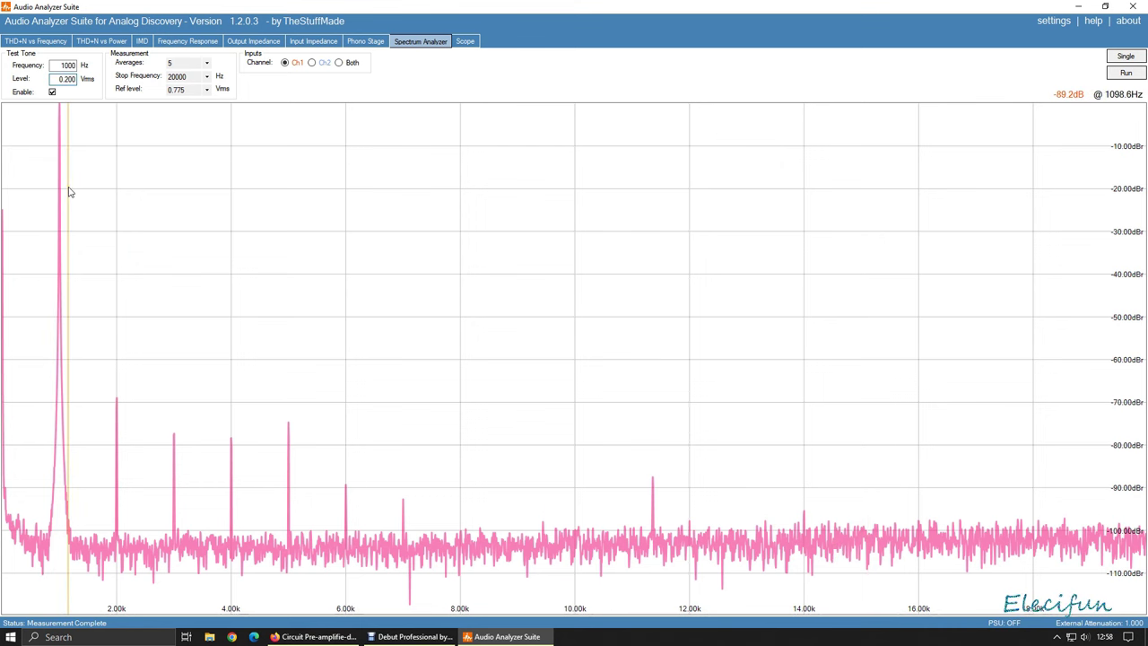
Step: Recapture the spectrum at 0.100 Vrms, then set the tone level to 0.250 Vrms
{"action": "type", "text": "1"}
{"action": "left_click", "coordinate": [1125, 55]}
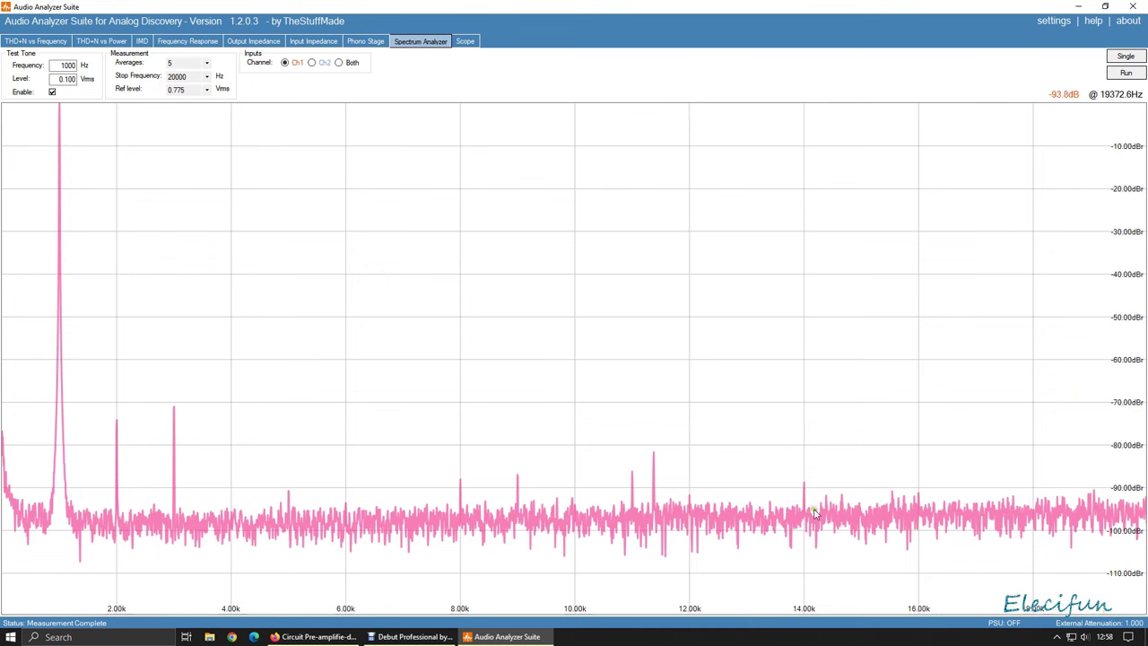
{"action": "left_click", "coordinate": [68, 79]}
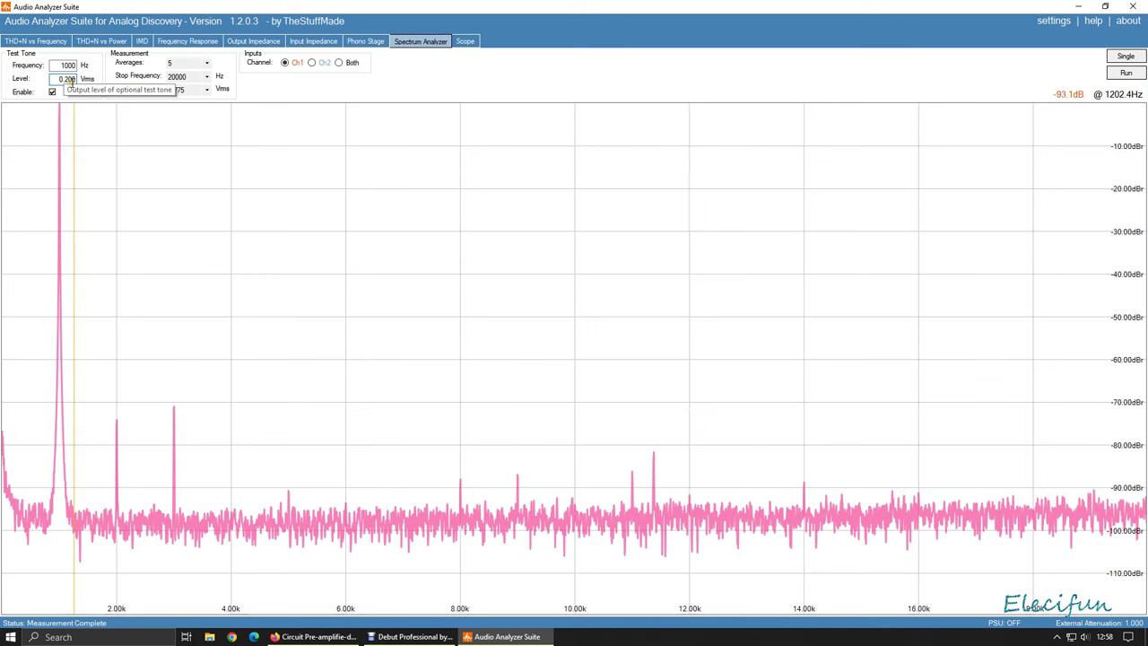
{"action": "type", "text": "2"}
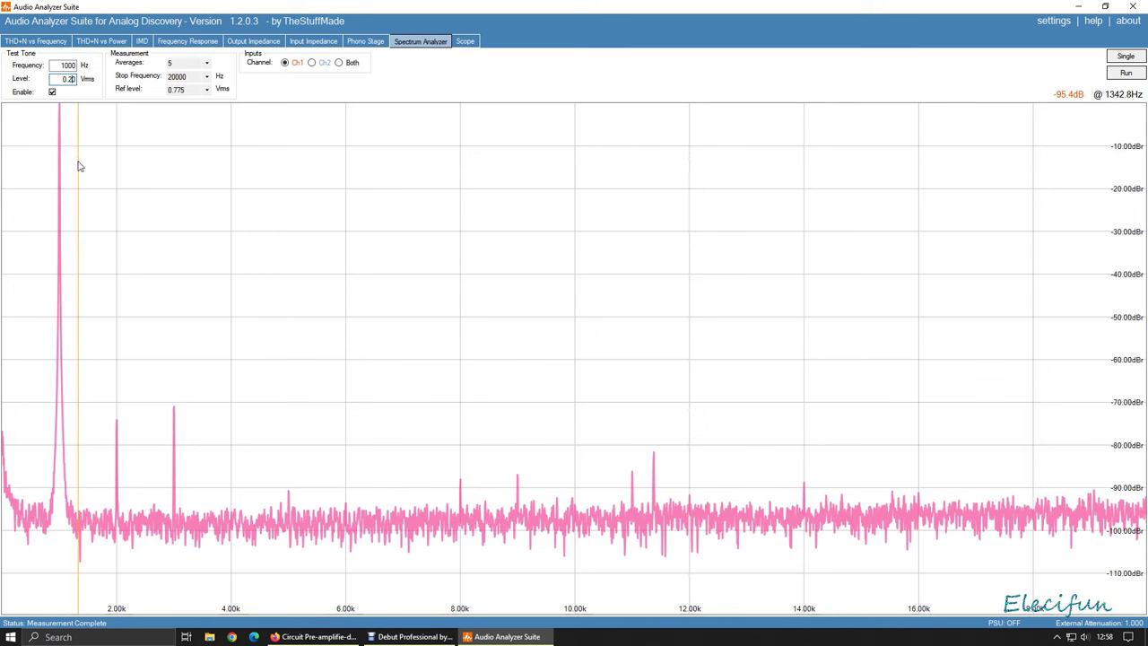
Step: Run a single 1 kHz spectrum measurement at the 0.250 Vrms tone level
{"action": "left_click", "coordinate": [1122, 57]}
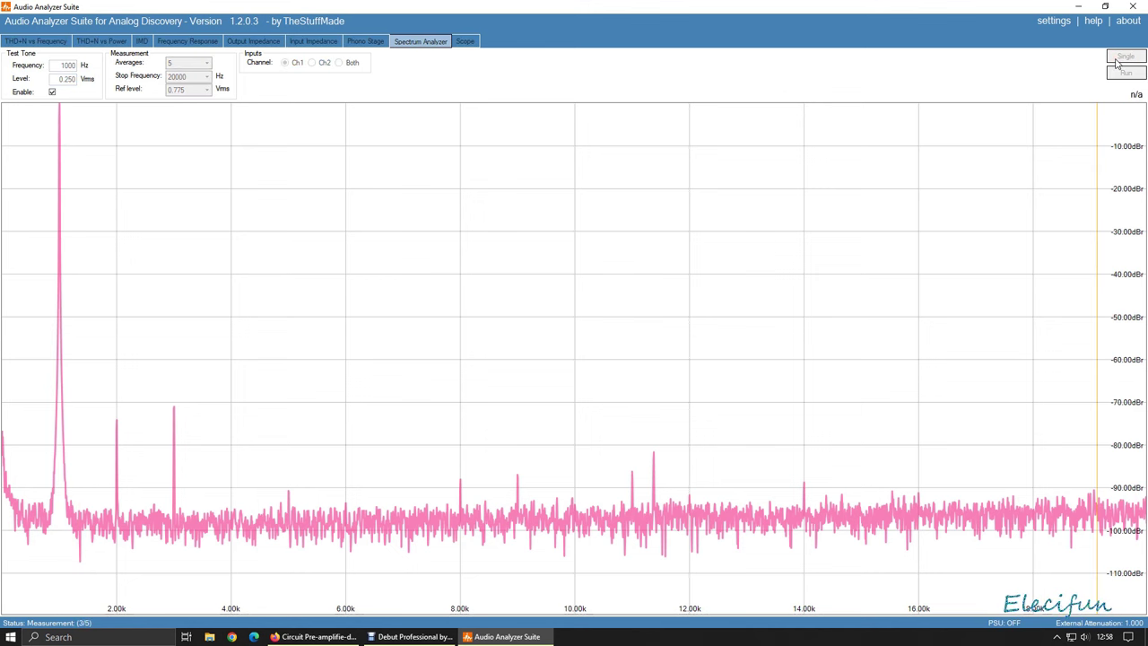